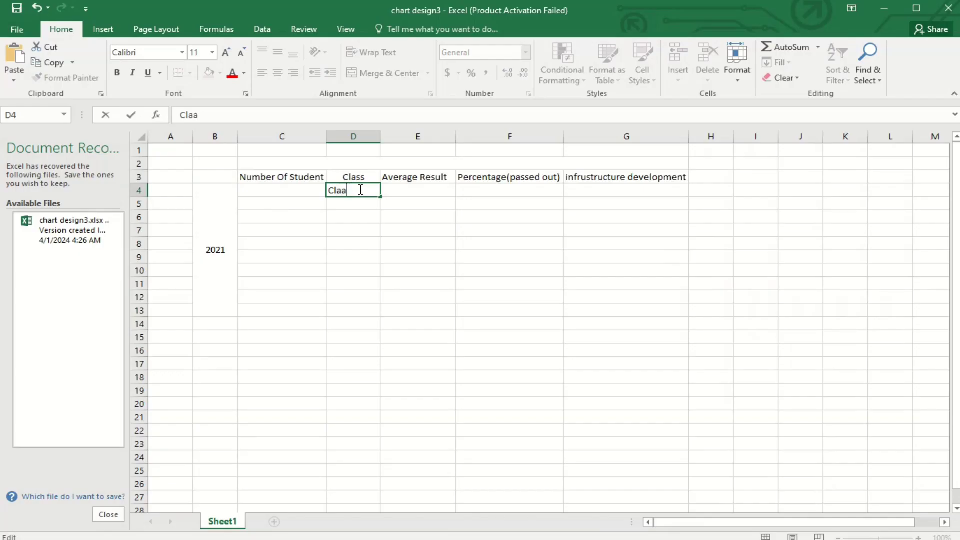
# Step: Fix the Class I entry in D4 and paste copies of it into D5 through D8
pyautogui.press('BackSpace')
pyautogui.write('ss I')
pyautogui.moveTo(360, 190); pyautogui.dragTo(317, 190)
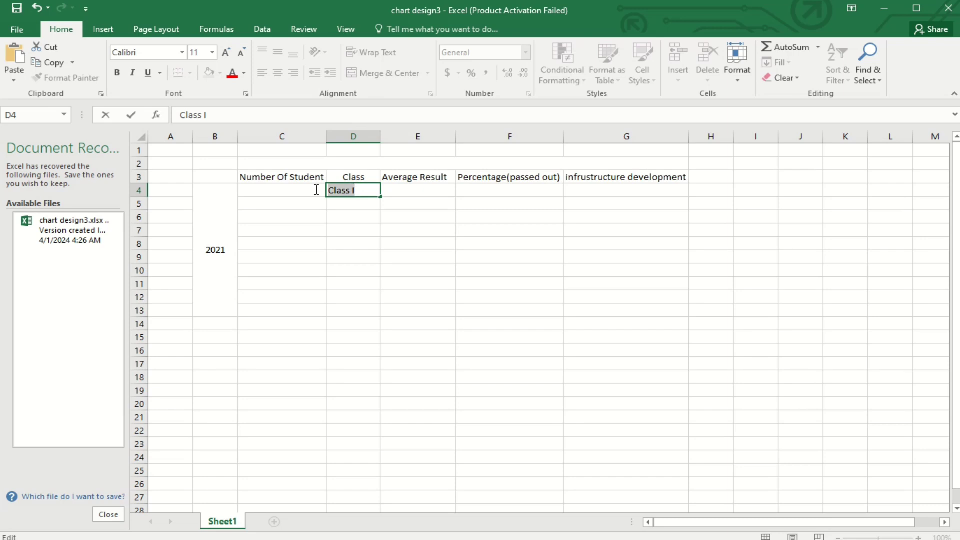
pyautogui.rightClick(343, 190)
pyautogui.click(358, 214)
pyautogui.click(338, 203)
pyautogui.hotkey('ctrl', 'v')
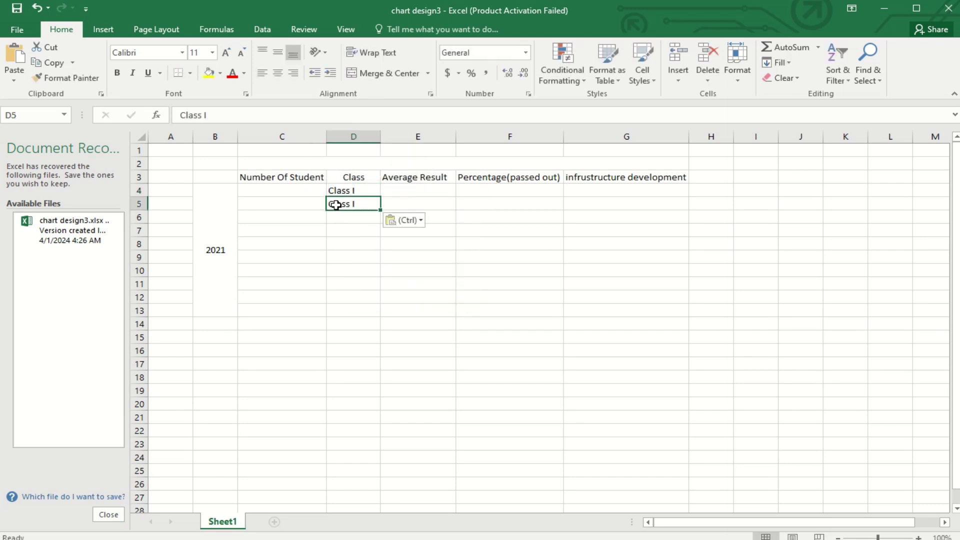
pyautogui.click(338, 217)
pyautogui.hotkey('ctrl', 'v')
pyautogui.click(347, 230)
pyautogui.hotkey('ctrl', 'v')
pyautogui.click(347, 243)
pyautogui.hotkey('ctrl', 'v')
# Step: Edit the copies in D5:D8 to read Class II, Class III, Class IV and Class V
pyautogui.doubleClick(361, 203)
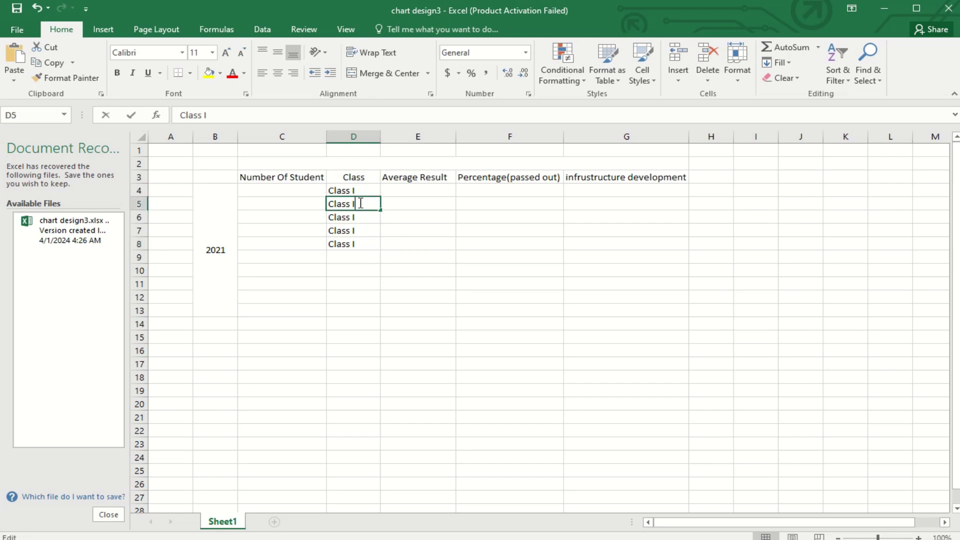
pyautogui.write('I')
pyautogui.click(363, 216)
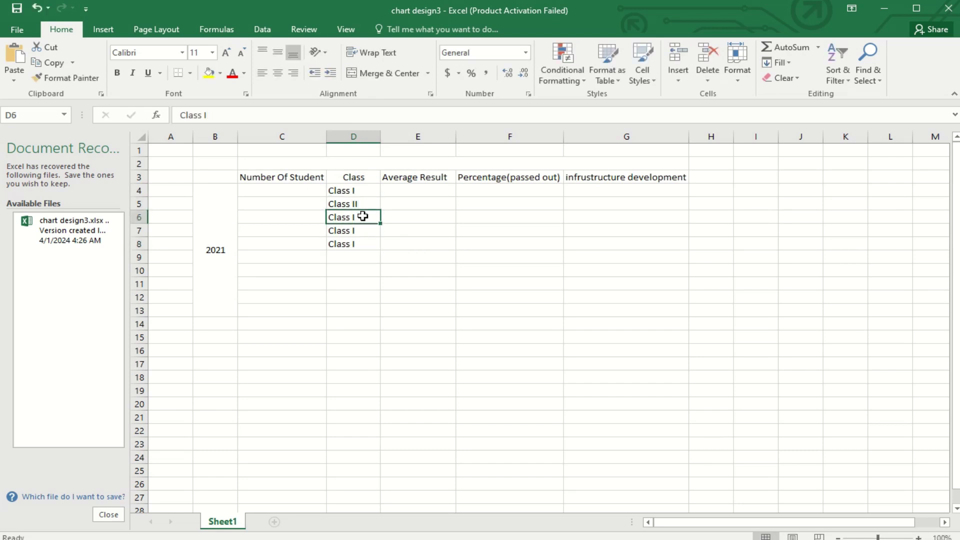
pyautogui.doubleClick(364, 217)
pyautogui.write('II')
pyautogui.click(371, 230)
pyautogui.write('V')
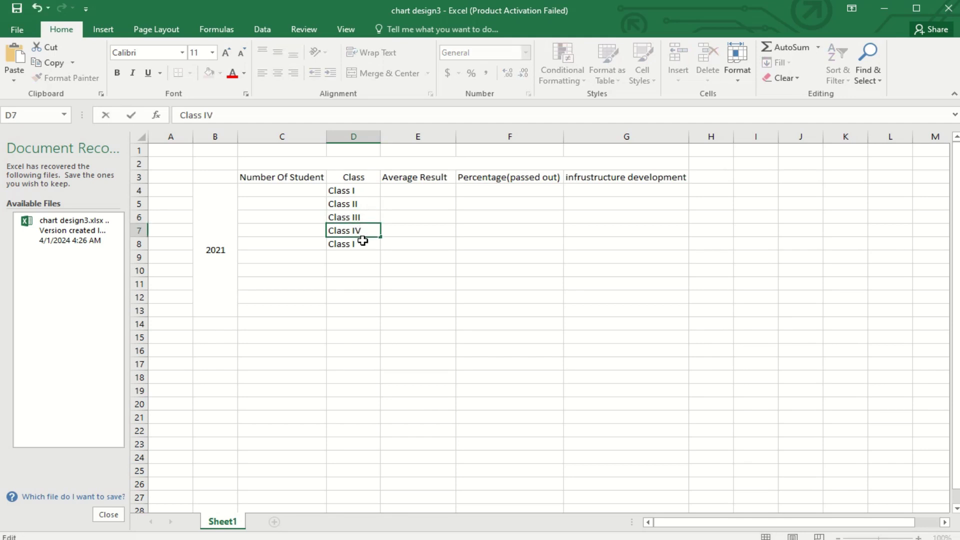
pyautogui.doubleClick(361, 241)
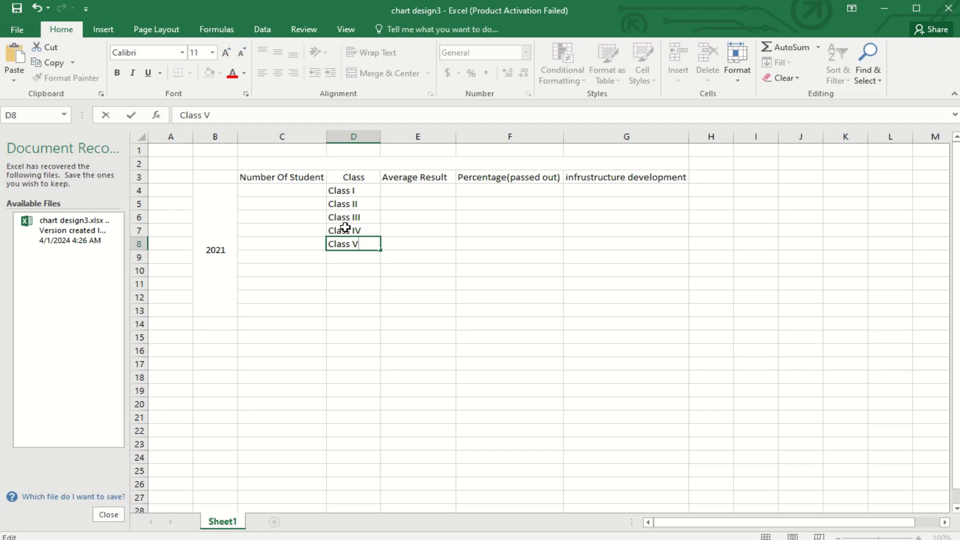
pyautogui.click(342, 254)
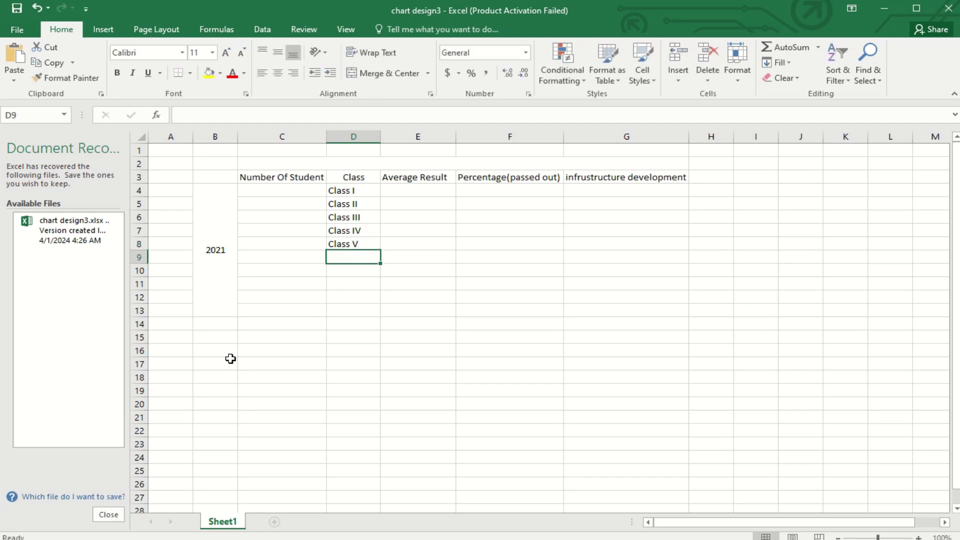
# Step: Enter Class I in D9 and paste copies of it into D10 through D13
pyautogui.doubleClick(348, 256)
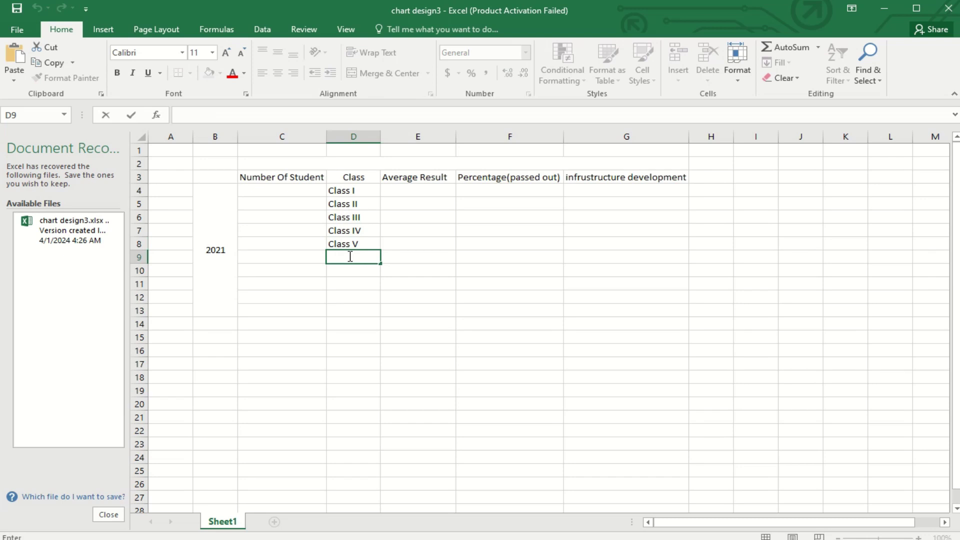
pyautogui.write('Class I')
pyautogui.click(339, 272)
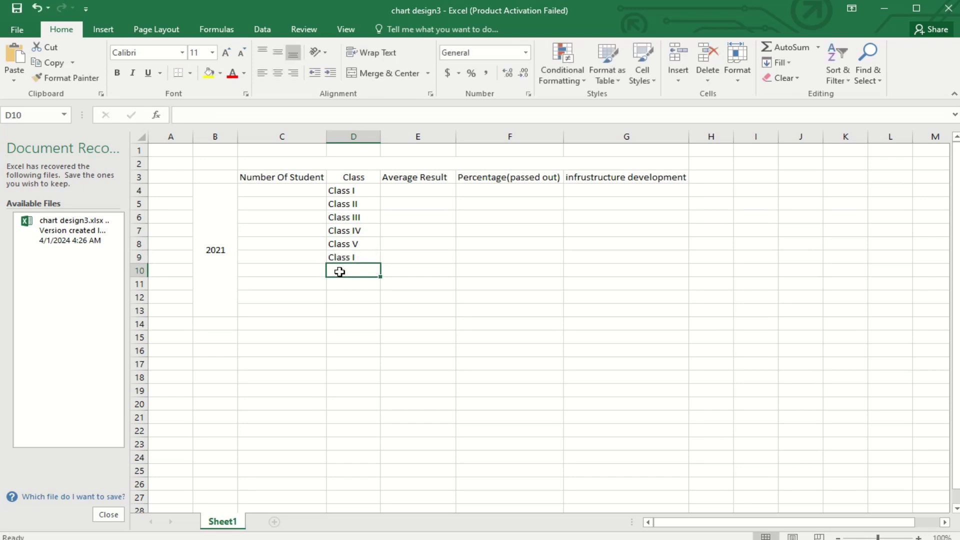
pyautogui.hotkey('ctrl', 'v')
pyautogui.click(340, 283)
pyautogui.hotkey('ctrl', 'v')
pyautogui.click(341, 298)
pyautogui.hotkey('ctrl', 'v')
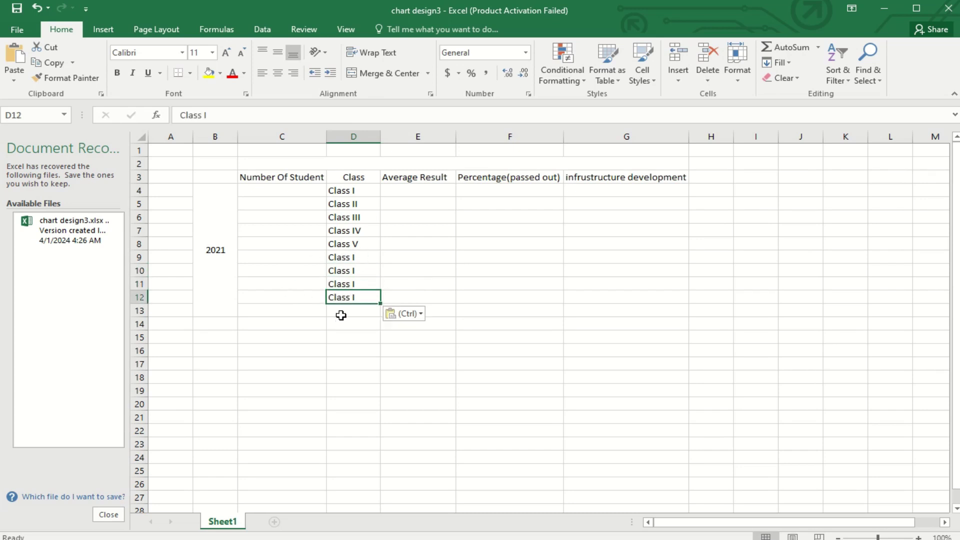
pyautogui.click(342, 314)
pyautogui.hotkey('ctrl', 'v')
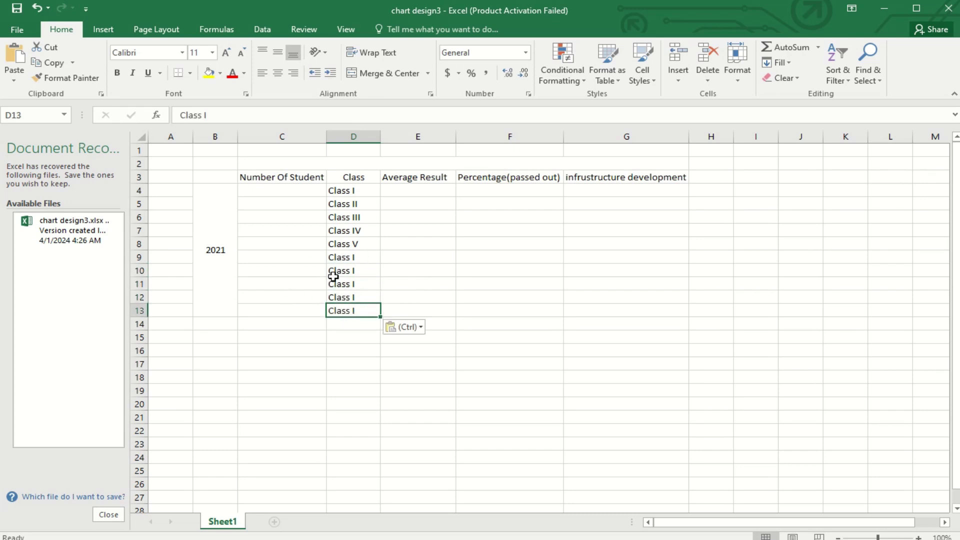
# Step: Edit D9:D13 to read Class VI, Class VII, Class VIII, Class IX and Class X
pyautogui.doubleClick(350, 257)
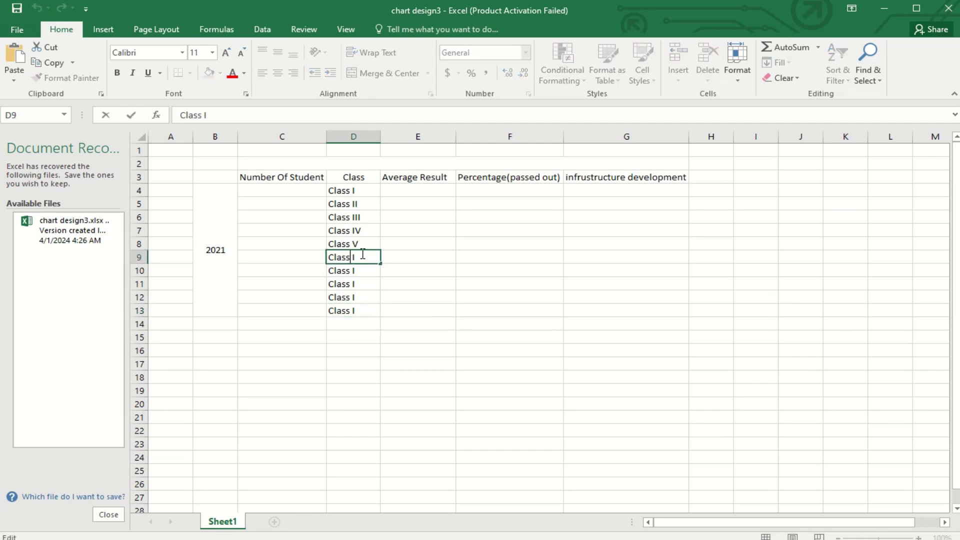
pyautogui.write('V')
pyautogui.click(352, 269)
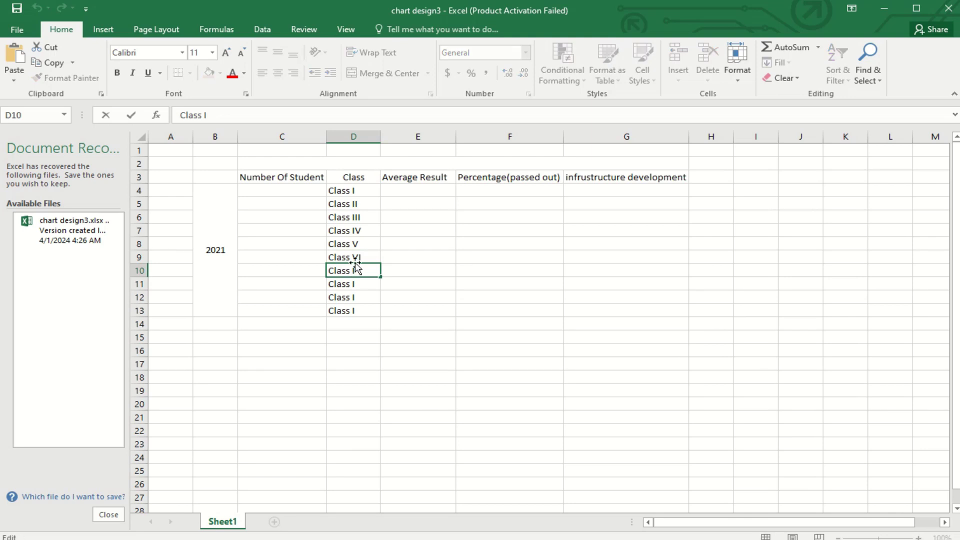
pyautogui.write('V')
pyautogui.doubleClick(353, 284)
pyautogui.write('V')
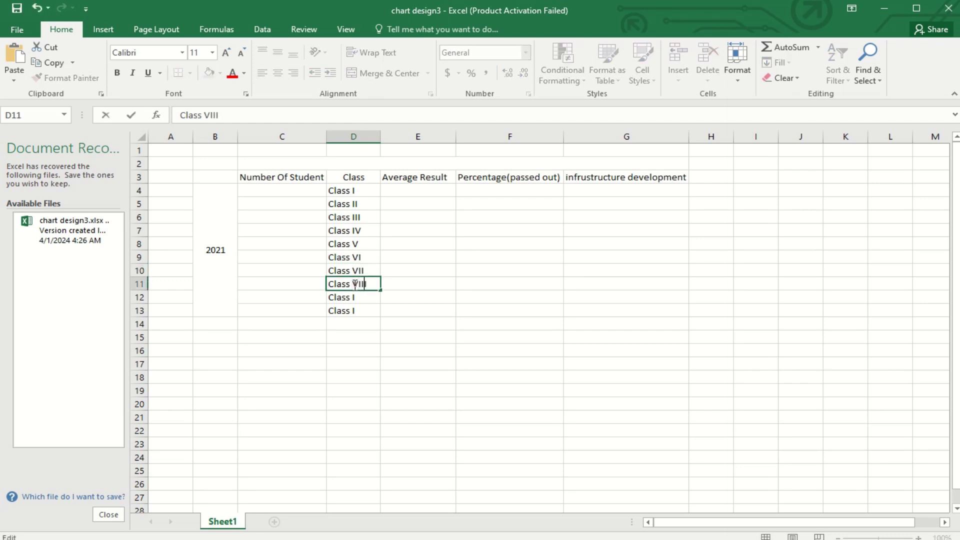
pyautogui.doubleClick(355, 298)
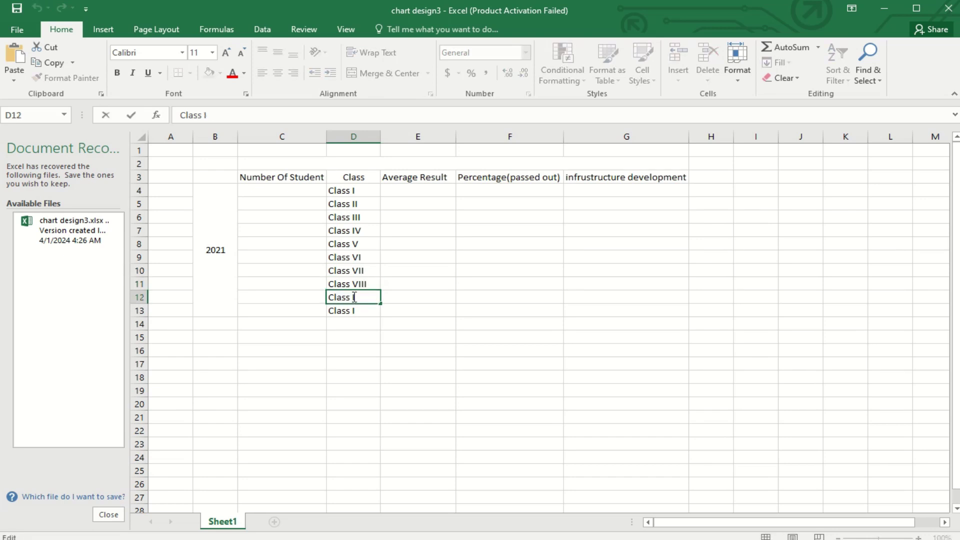
pyautogui.write('X')
pyautogui.doubleClick(361, 309)
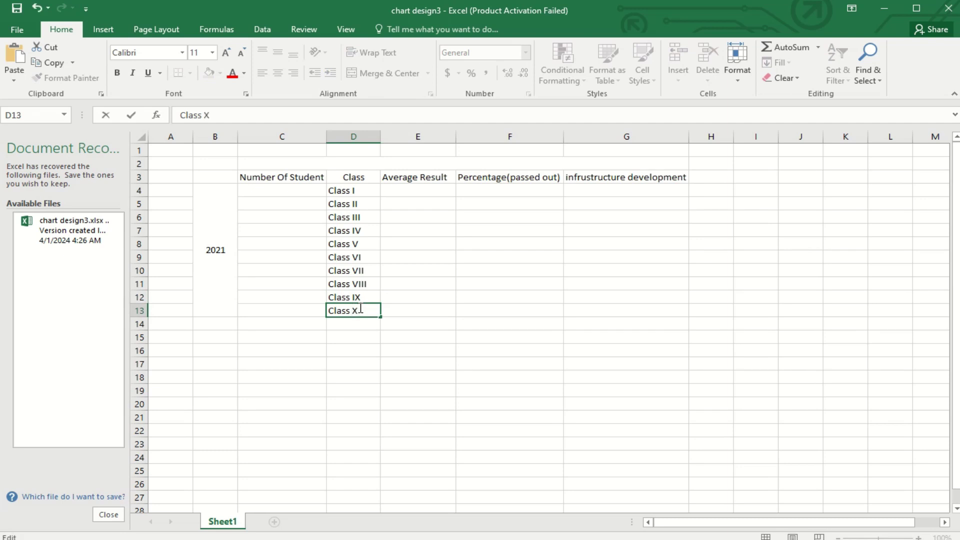
pyautogui.write('X')
pyautogui.click(282, 196)
pyautogui.doubleClick(279, 193)
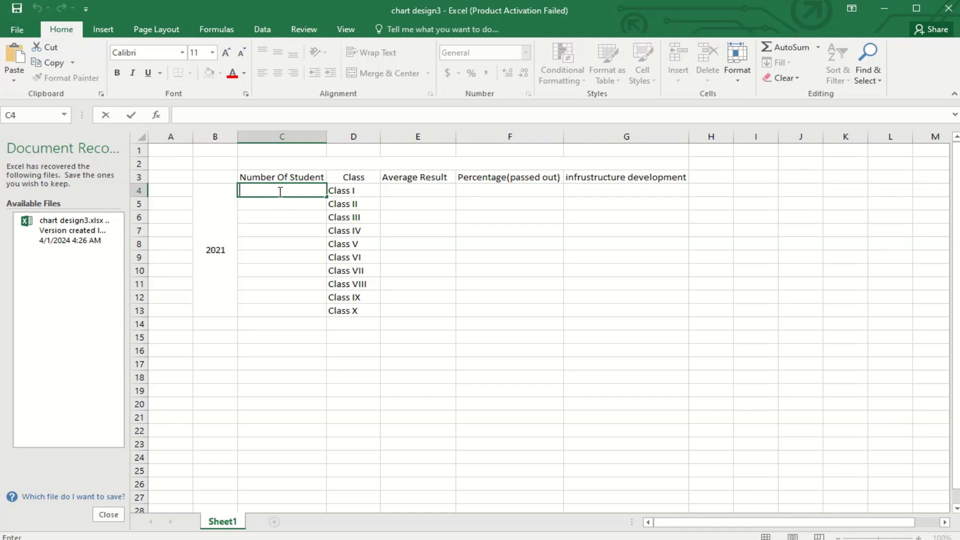
# Step: Enter 90 students for Classes I–IV in C4:C7 and 110 for Class V in C8
pyautogui.write('90')
pyautogui.click(282, 205)
pyautogui.doubleClick(292, 206)
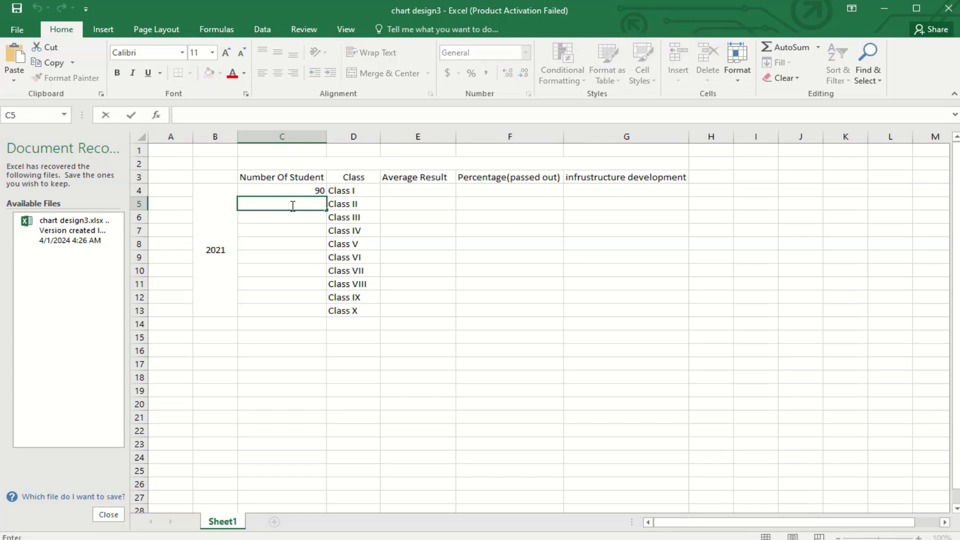
pyautogui.write('9')
pyautogui.doubleClick(313, 220)
pyautogui.write('9')
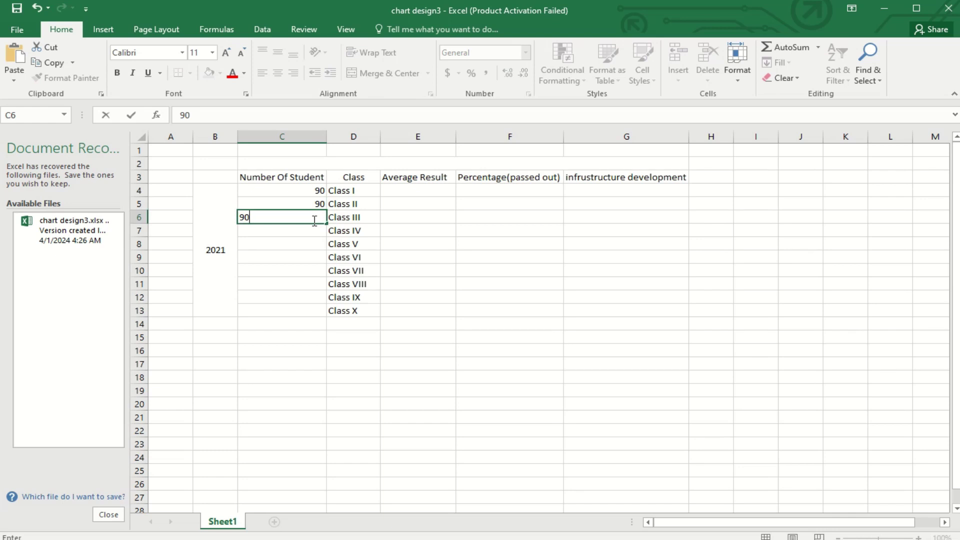
pyautogui.doubleClick(307, 232)
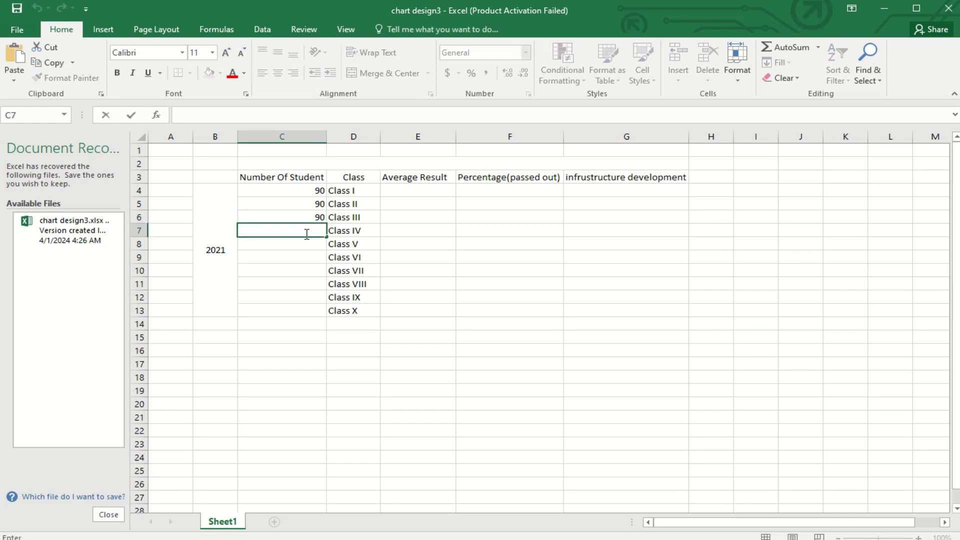
pyautogui.write('90')
pyautogui.doubleClick(297, 241)
pyautogui.write('110')
pyautogui.press('Return')
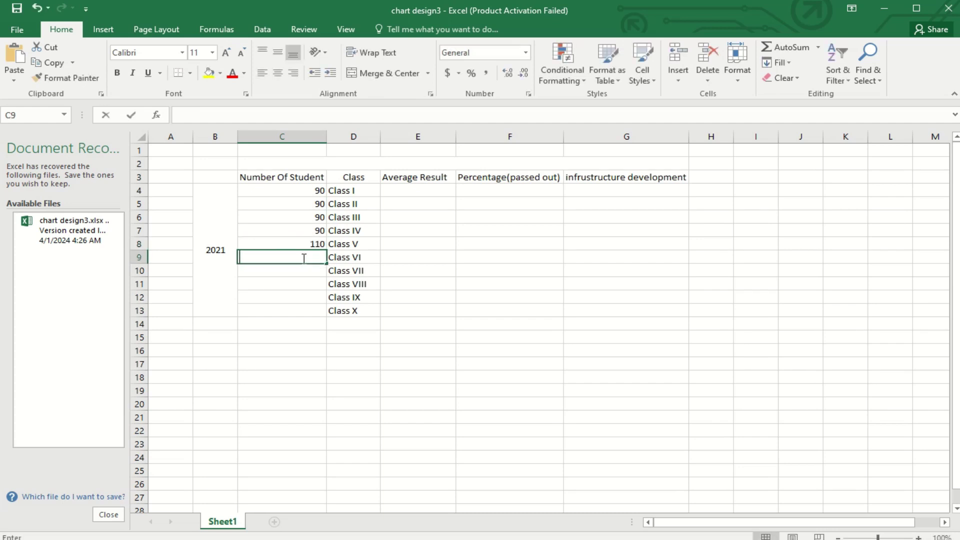
# Step: Enter 120 students for Classes VI–VIII and 150 for Classes IX and X
pyautogui.doubleClick(304, 258)
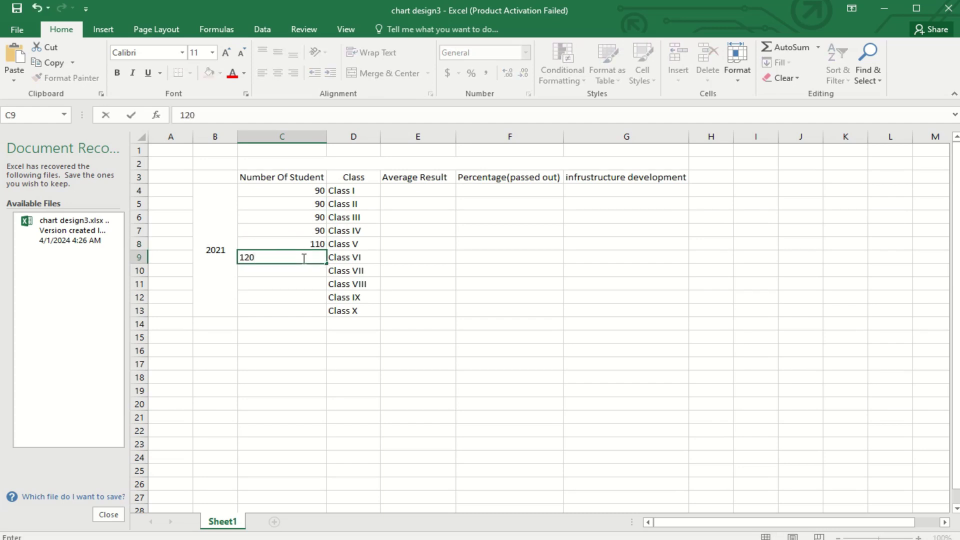
pyautogui.write('120')
pyautogui.doubleClick(312, 271)
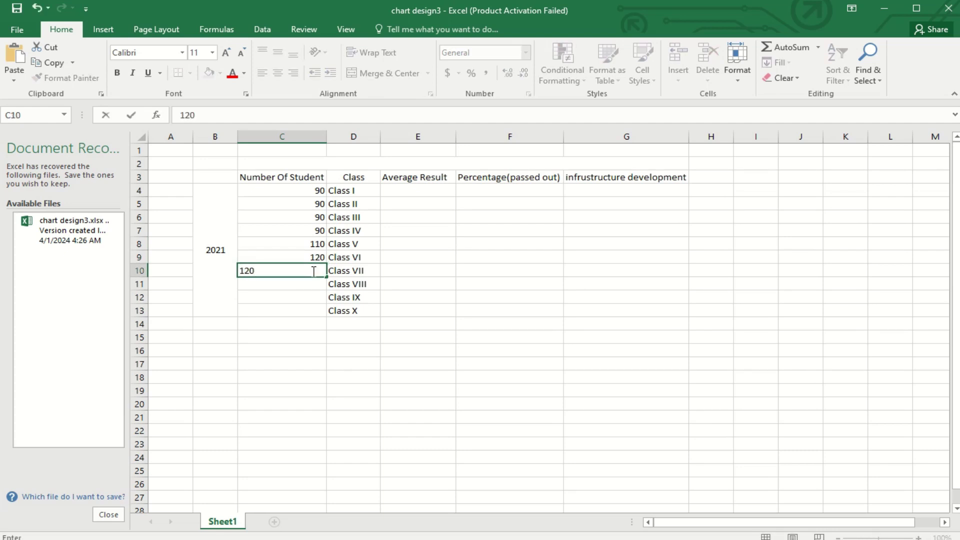
pyautogui.press('Return')
pyautogui.doubleClick(316, 287)
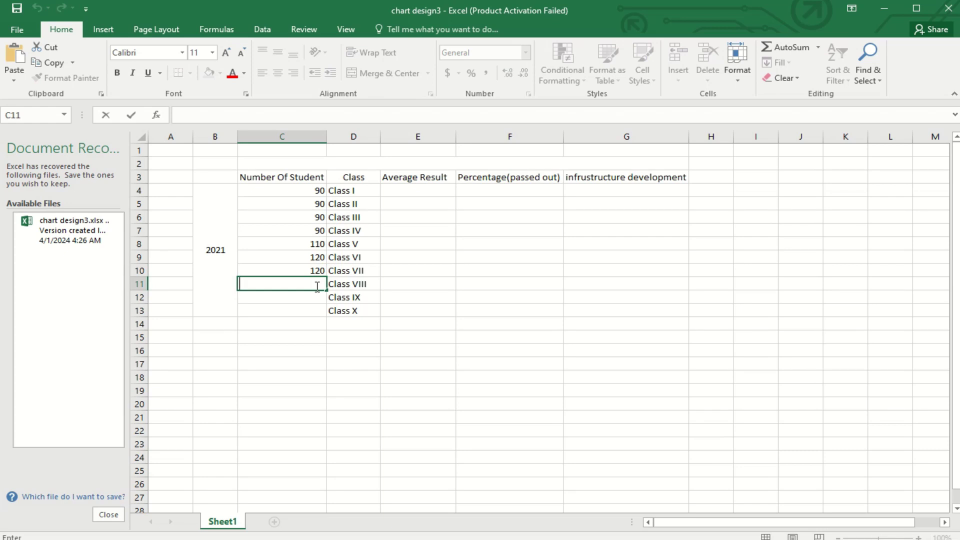
pyautogui.write('123')
pyautogui.press('Return')
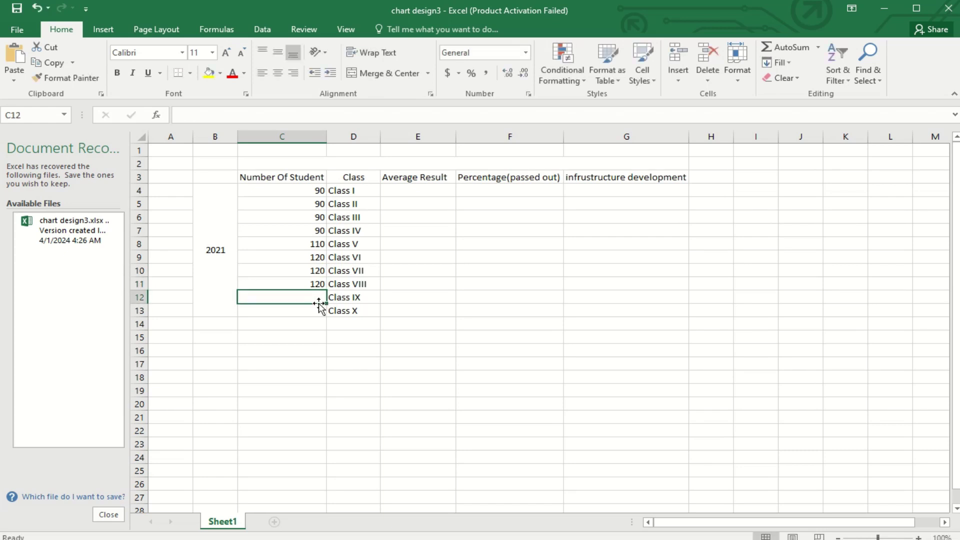
pyautogui.doubleClick(310, 297)
pyautogui.write('1')
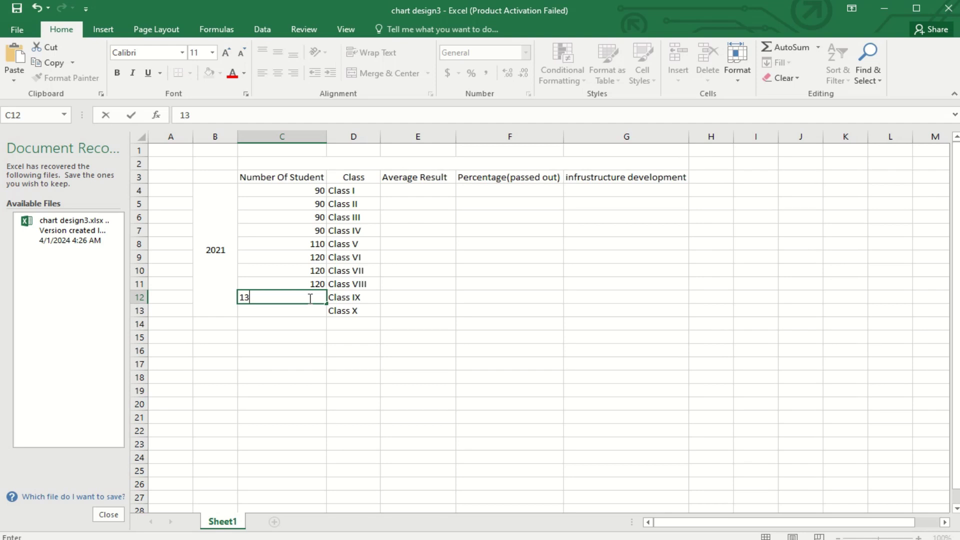
pyautogui.write('50')
pyautogui.doubleClick(304, 311)
pyautogui.write('1')
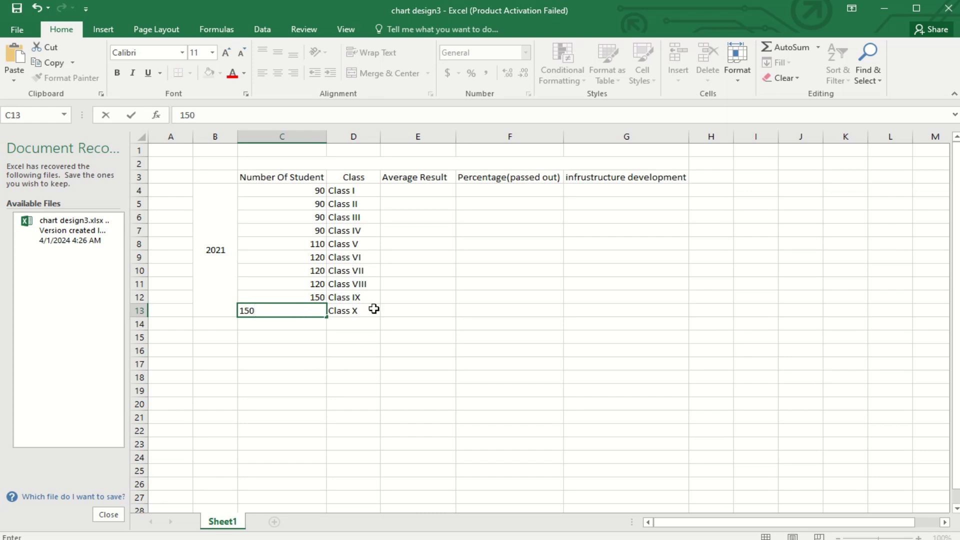
# Step: Centre the student counts in cells C4 through C9
pyautogui.click(412, 191)
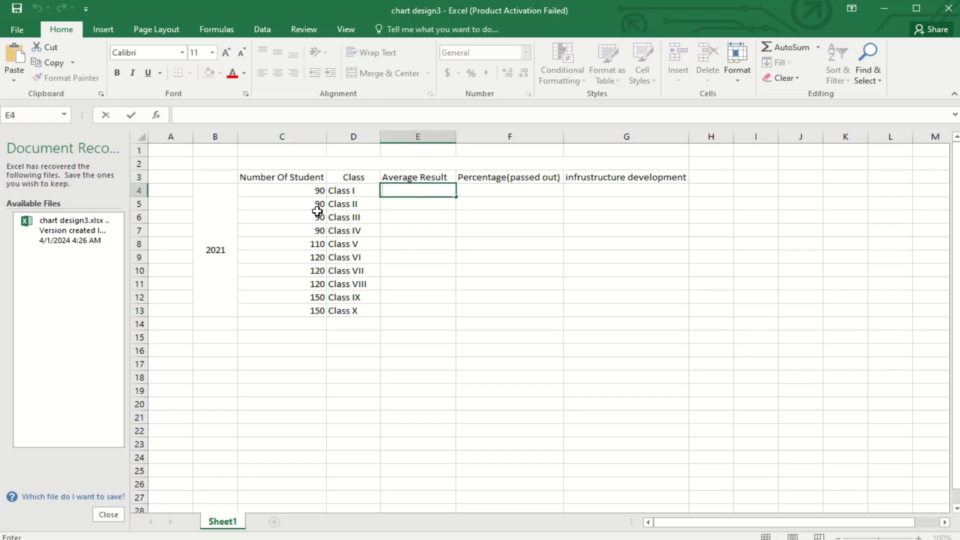
pyautogui.click(291, 186)
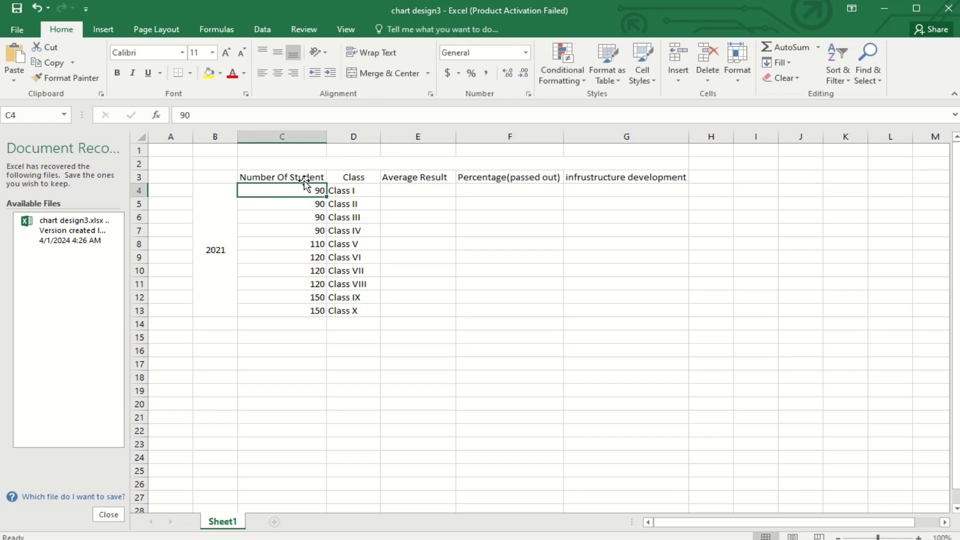
pyautogui.click(358, 73)
pyautogui.click(300, 205)
pyautogui.click(379, 74)
pyautogui.click(300, 216)
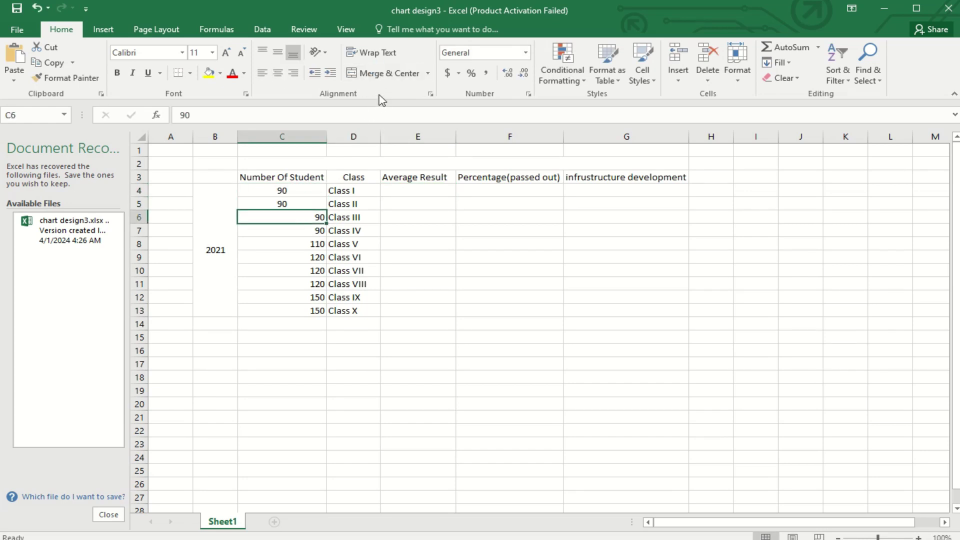
pyautogui.click(381, 74)
pyautogui.click(290, 231)
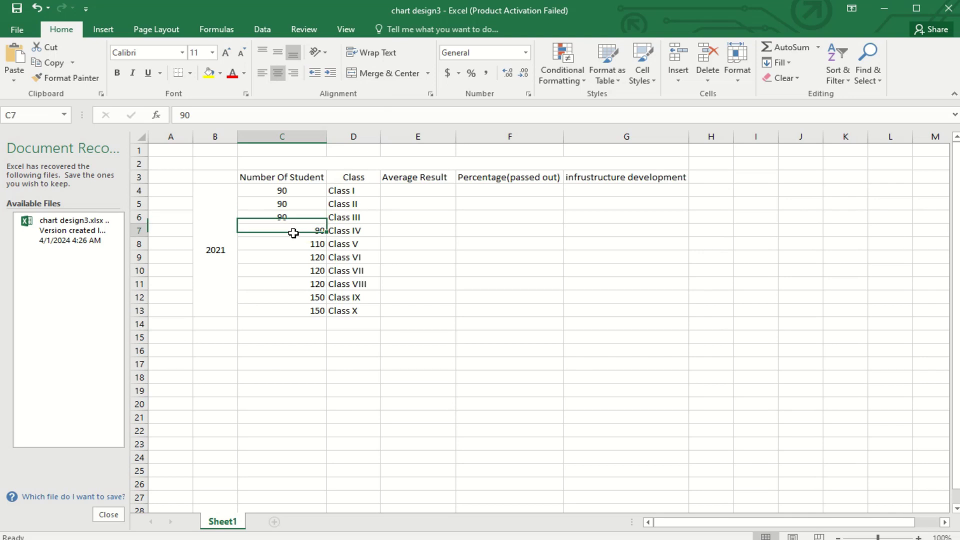
pyautogui.click(379, 73)
pyautogui.click(290, 244)
pyautogui.click(380, 73)
pyautogui.click(273, 256)
pyautogui.click(380, 73)
# Step: Centre the remaining student counts in cells C10 through C13
pyautogui.click(285, 270)
pyautogui.click(380, 73)
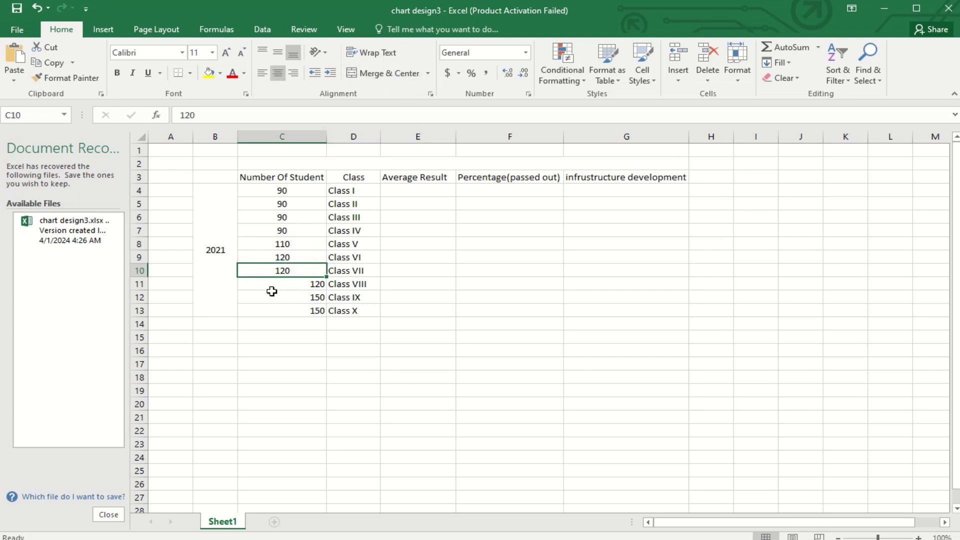
pyautogui.click(274, 284)
pyautogui.click(383, 73)
pyautogui.click(278, 298)
pyautogui.click(382, 73)
pyautogui.click(275, 321)
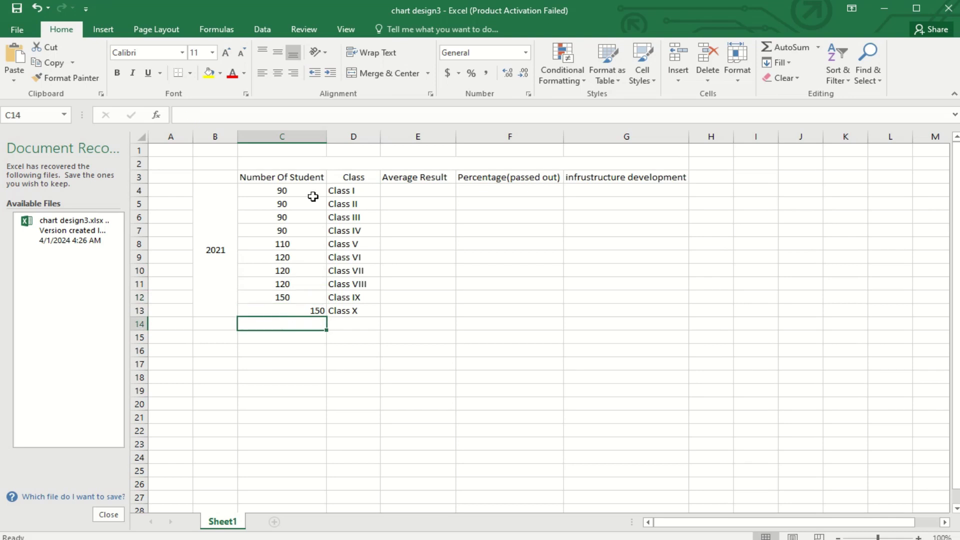
pyautogui.click(302, 308)
pyautogui.click(354, 74)
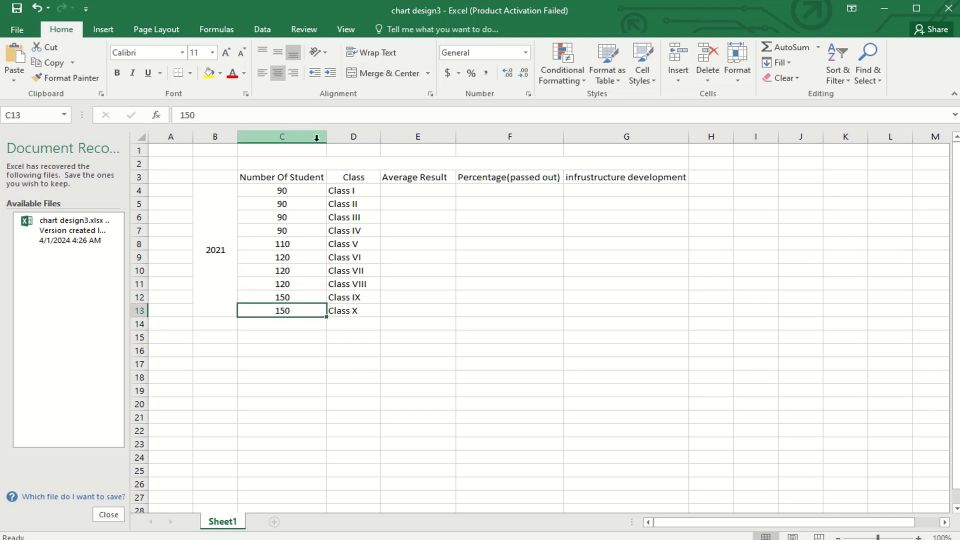
pyautogui.click(302, 165)
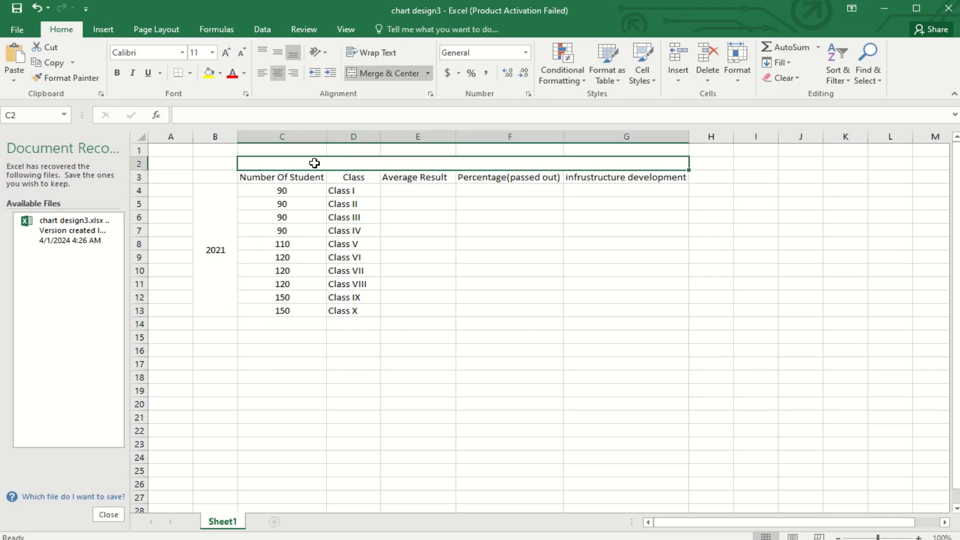
# Step: Enter THOMAS ALVIN CHRISTIAN MISSIONARY SCHOOL as the title in merged cell C2:G2
pyautogui.doubleClick(380, 162)
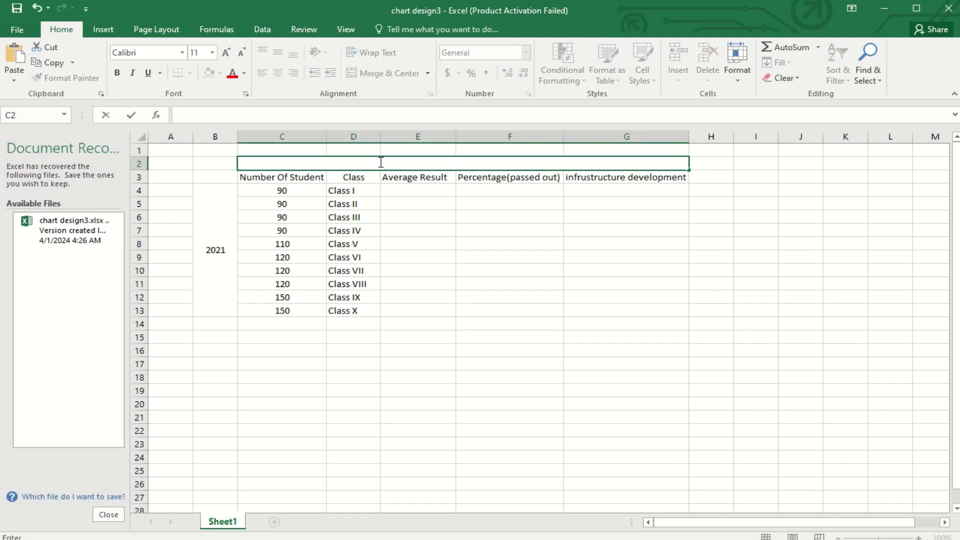
pyautogui.write('THOMAS aLVIN')
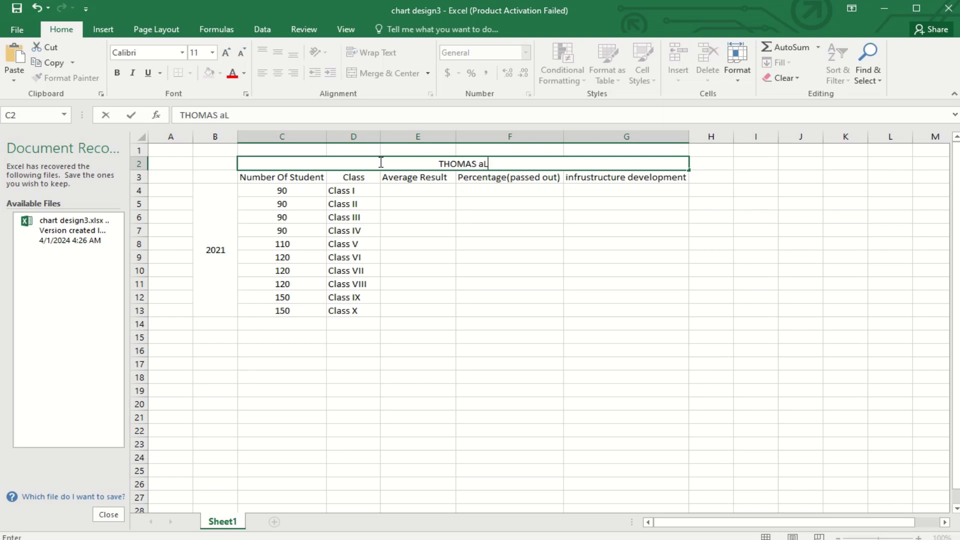
pyautogui.press('BackSpace')
pyautogui.press('BackSpace')
pyautogui.press('BackSpace')
pyautogui.press('BackSpace')
pyautogui.press('BackSpace')
pyautogui.write('ALVIN')
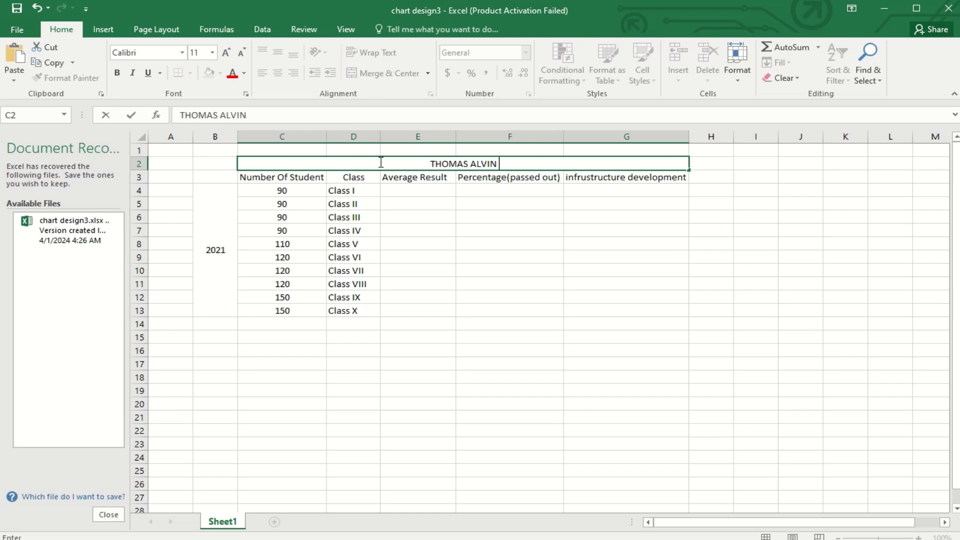
pyautogui.write(' CHRIS')
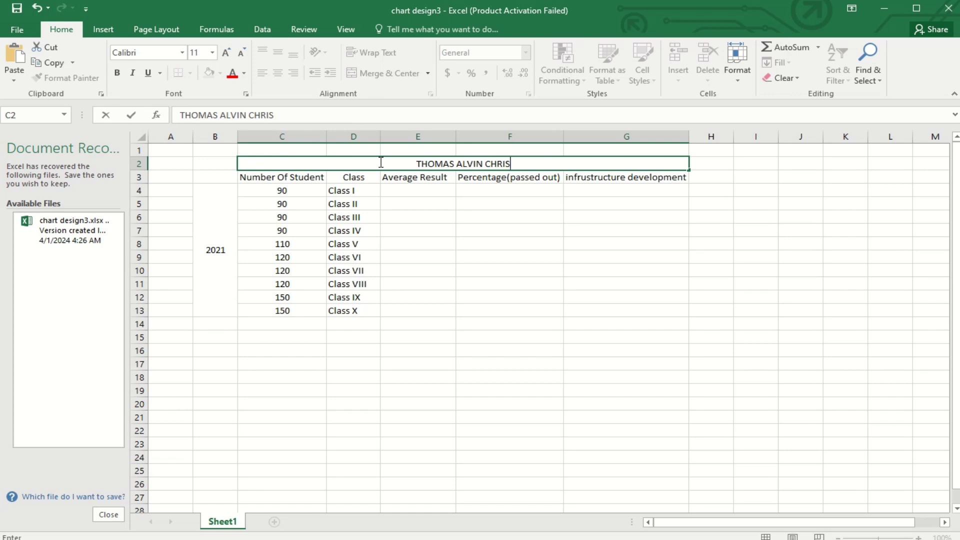
pyautogui.write('TIAN ')
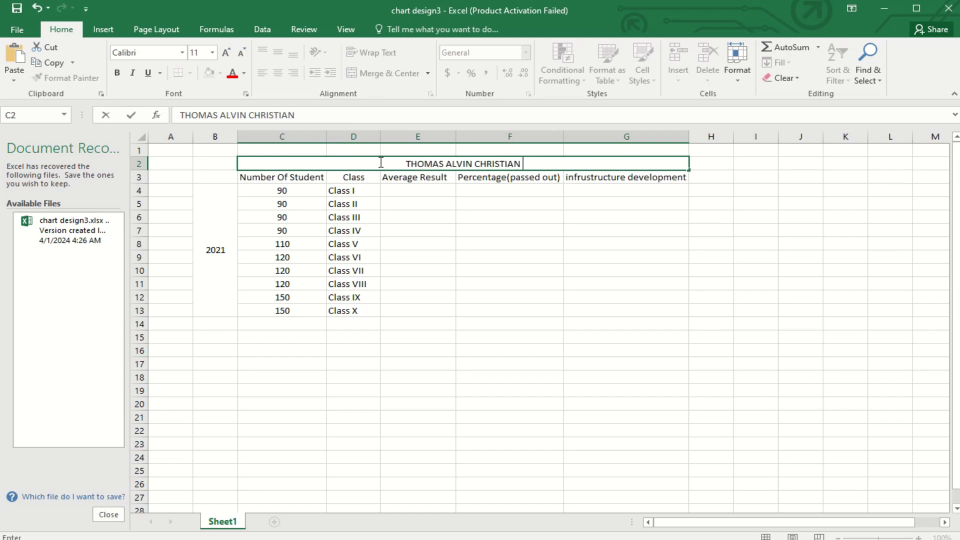
pyautogui.write('MIS')
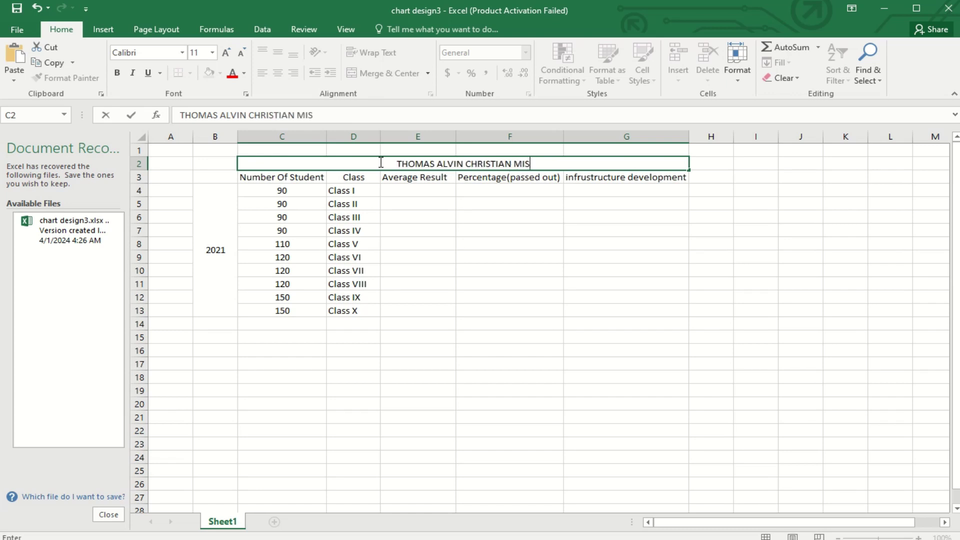
pyautogui.write('SIO')
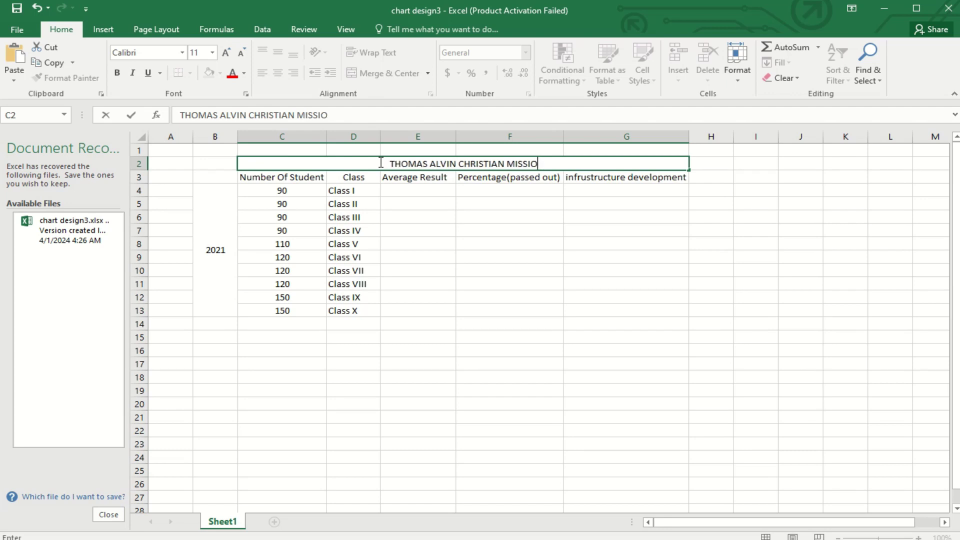
pyautogui.write('NARY')
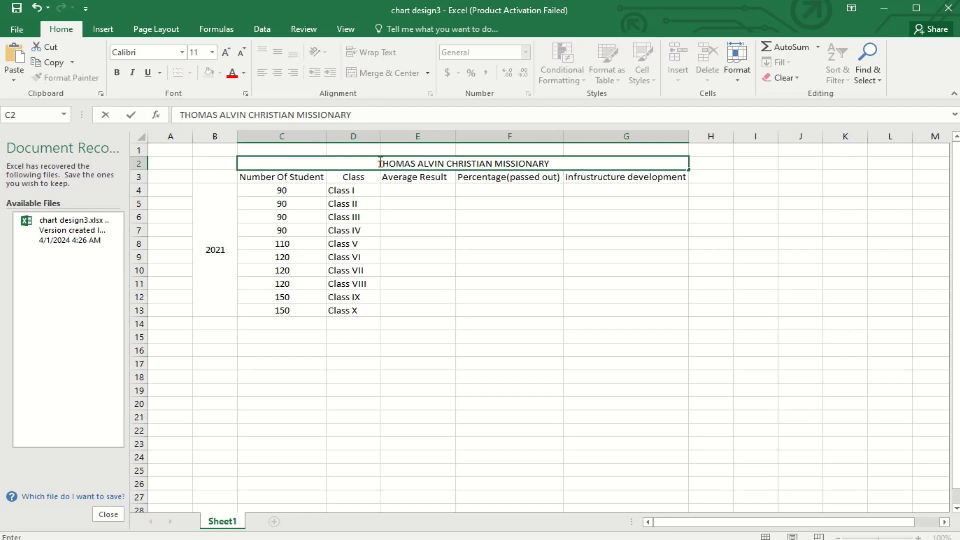
pyautogui.write(' SCH')
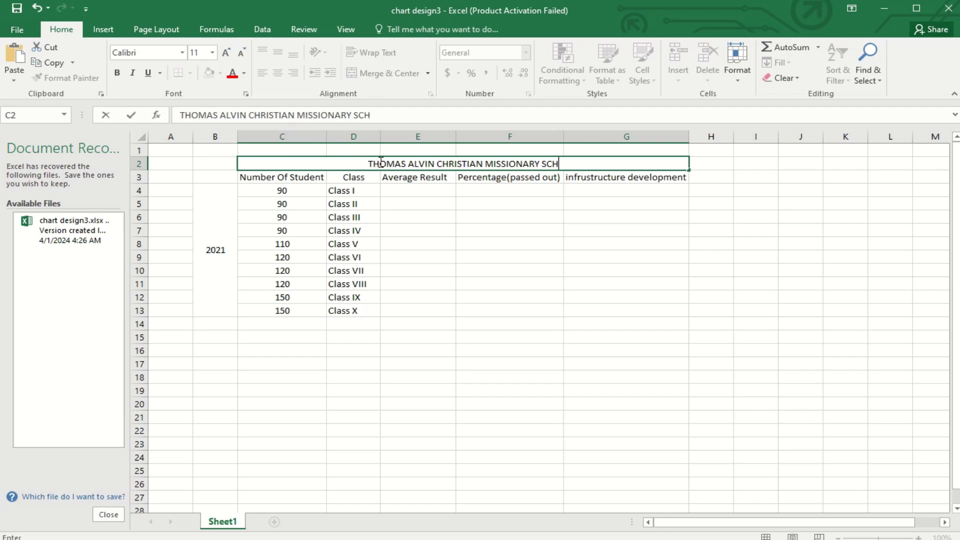
pyautogui.write('OOL')
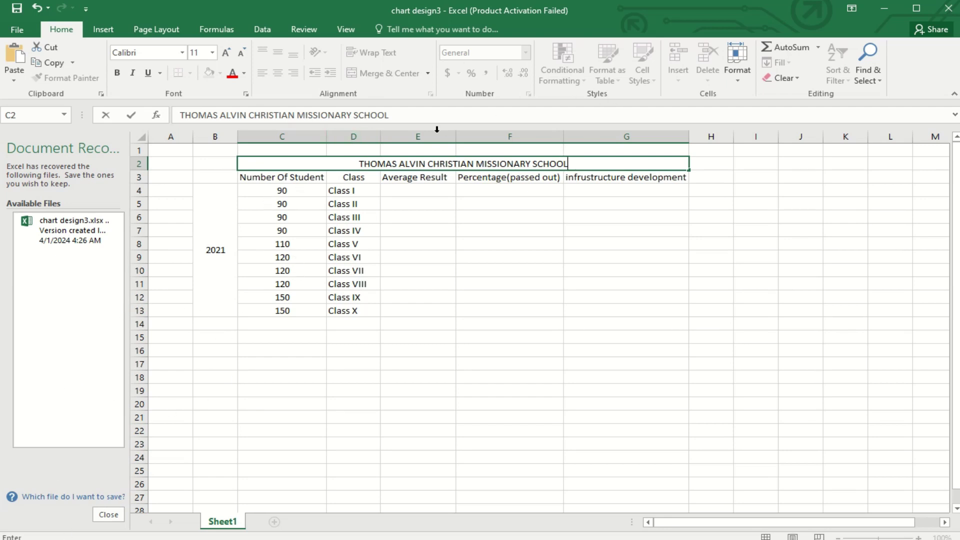
pyautogui.click(317, 203)
pyautogui.click(320, 178)
pyautogui.click(342, 163)
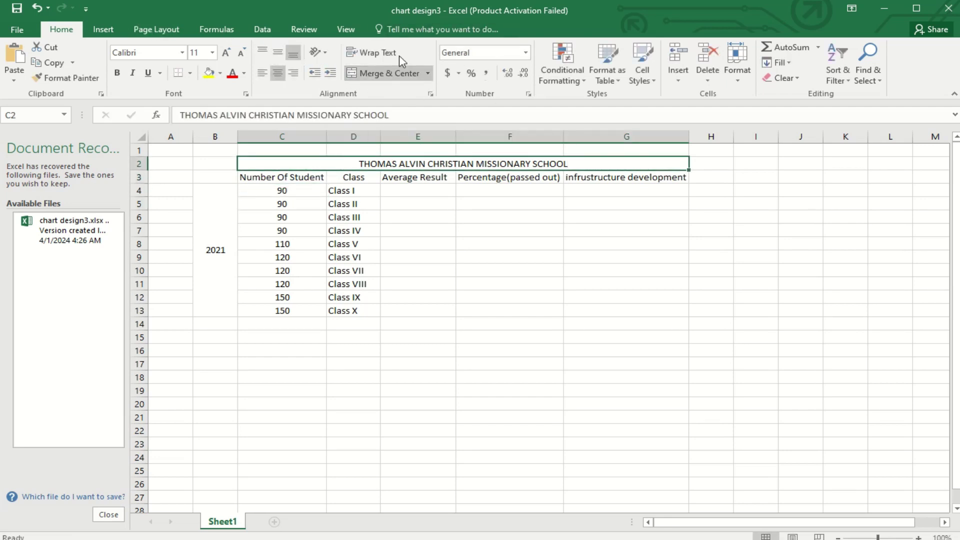
# Step: Give the title the Good cell style and header row C3:G3 the Input style
pyautogui.click(643, 73)
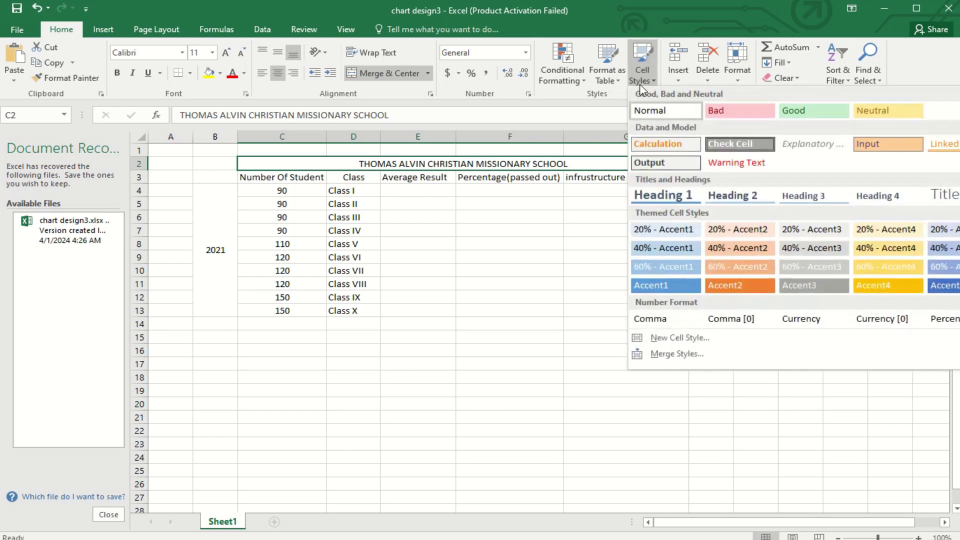
pyautogui.click(792, 112)
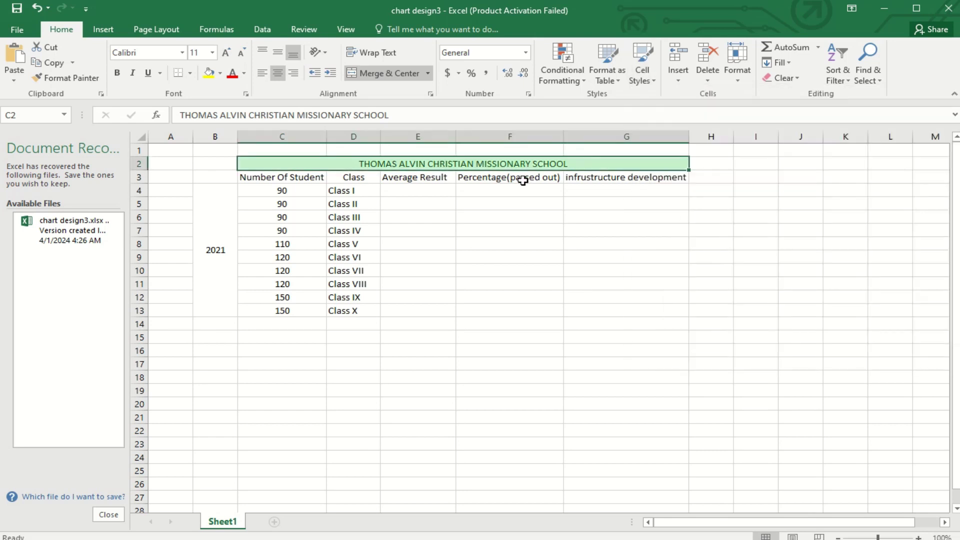
pyautogui.click(472, 183)
pyautogui.moveTo(278, 182); pyautogui.dragTo(653, 178)
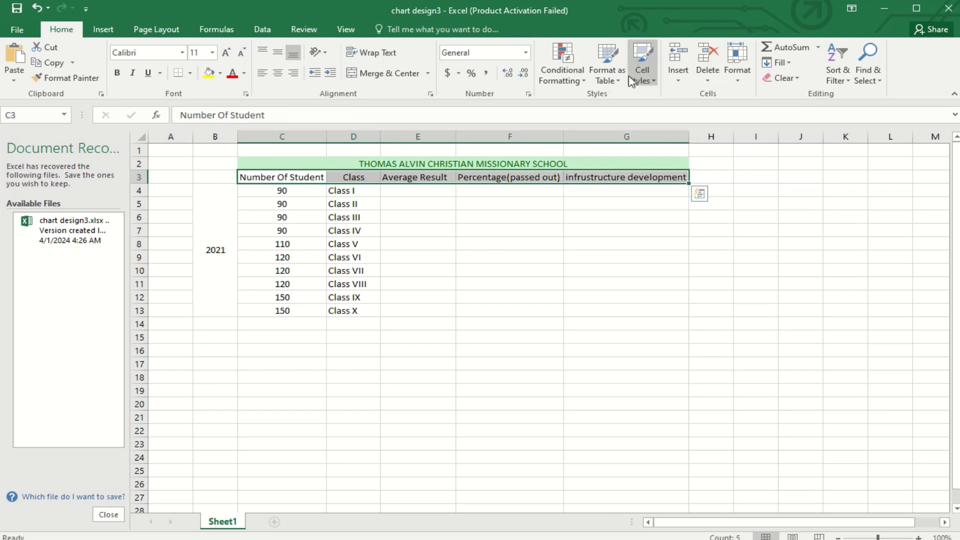
pyautogui.click(647, 85)
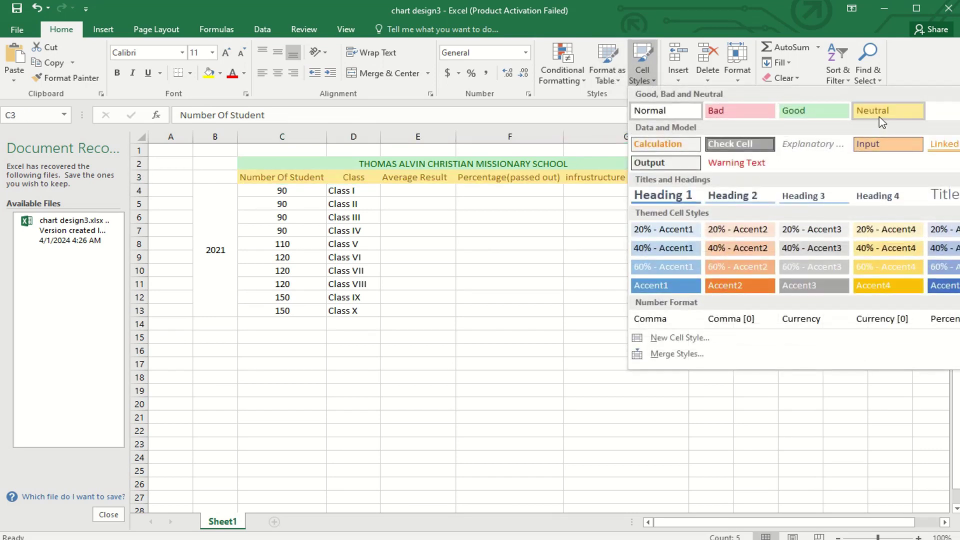
pyautogui.click(867, 145)
# Step: Bold the Number Of Student, Class and infrustructure development headers
pyautogui.click(411, 194)
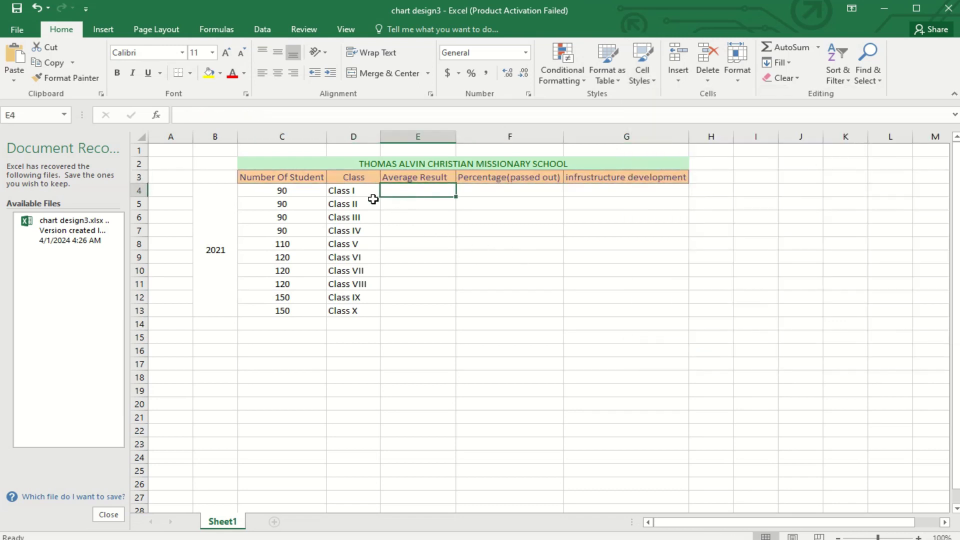
pyautogui.click(293, 179)
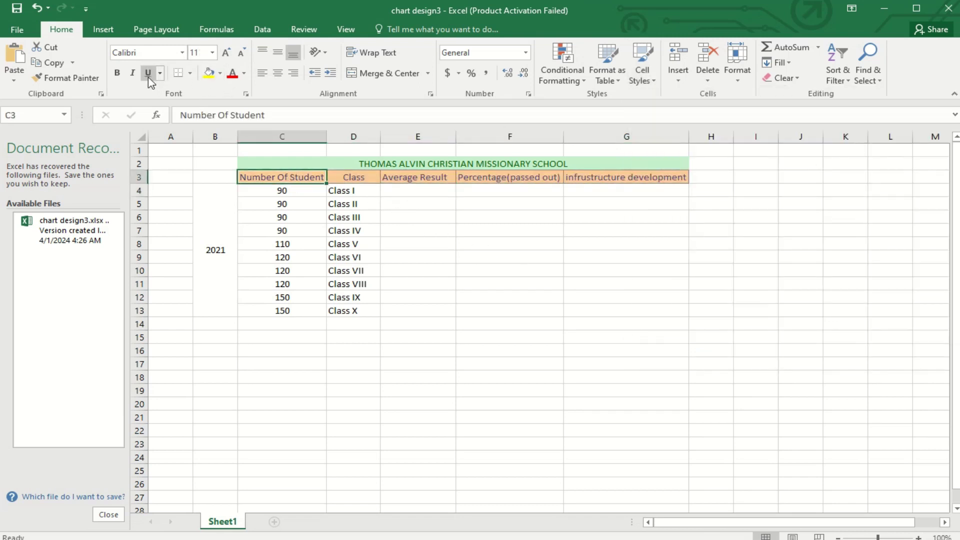
pyautogui.click(117, 73)
pyautogui.click(344, 190)
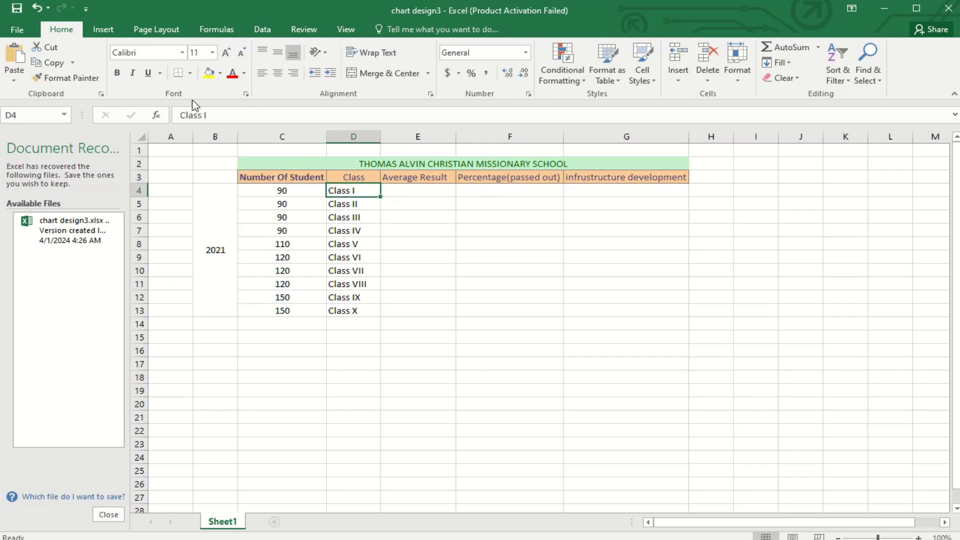
pyautogui.click(339, 181)
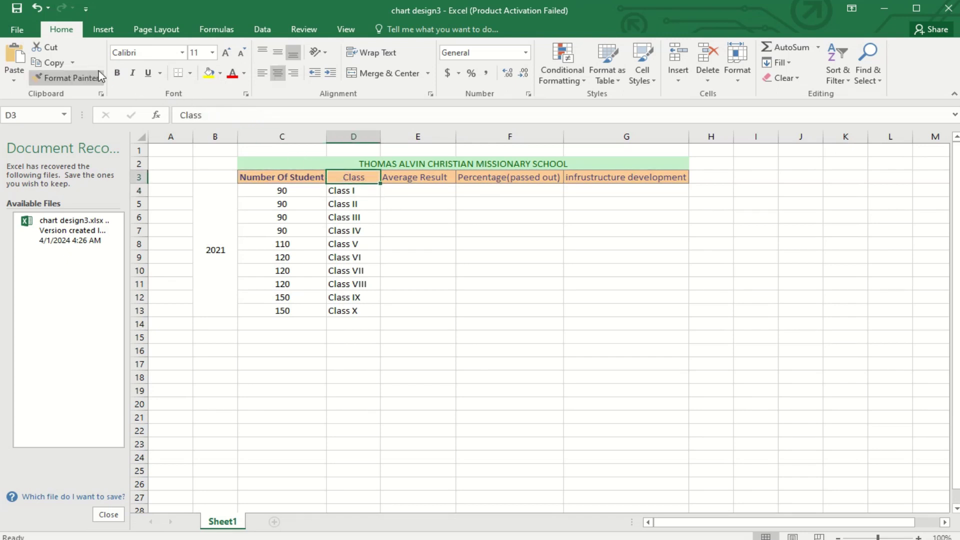
pyautogui.click(117, 73)
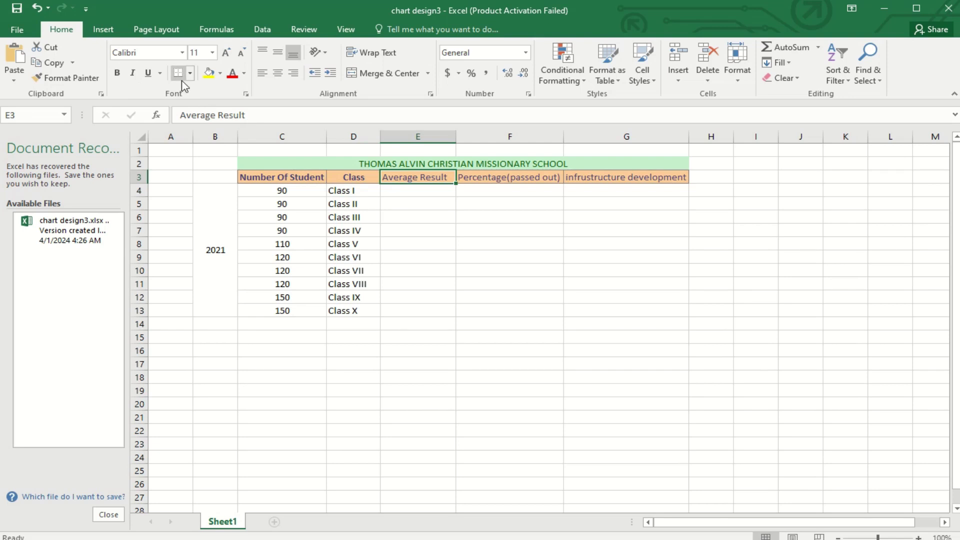
pyautogui.click(490, 184)
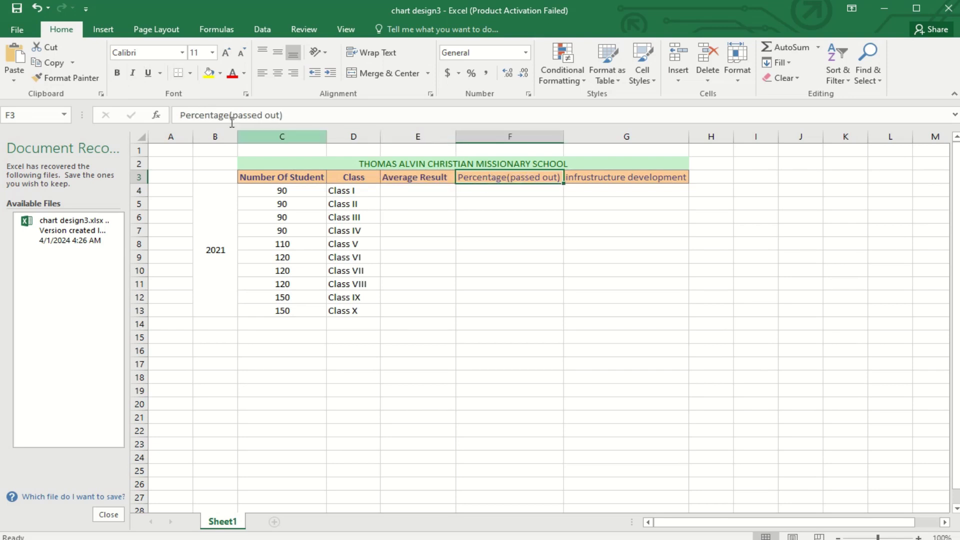
pyautogui.click(582, 183)
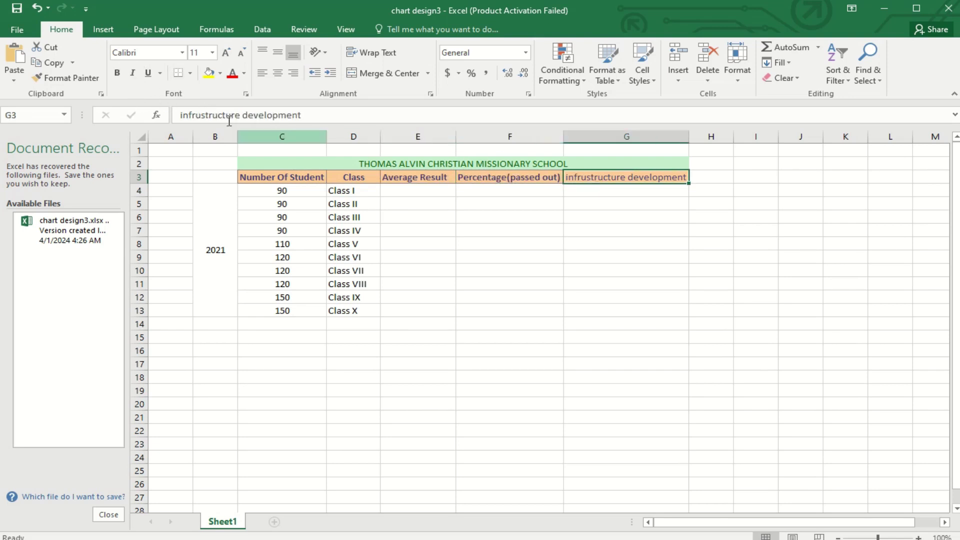
pyautogui.click(123, 74)
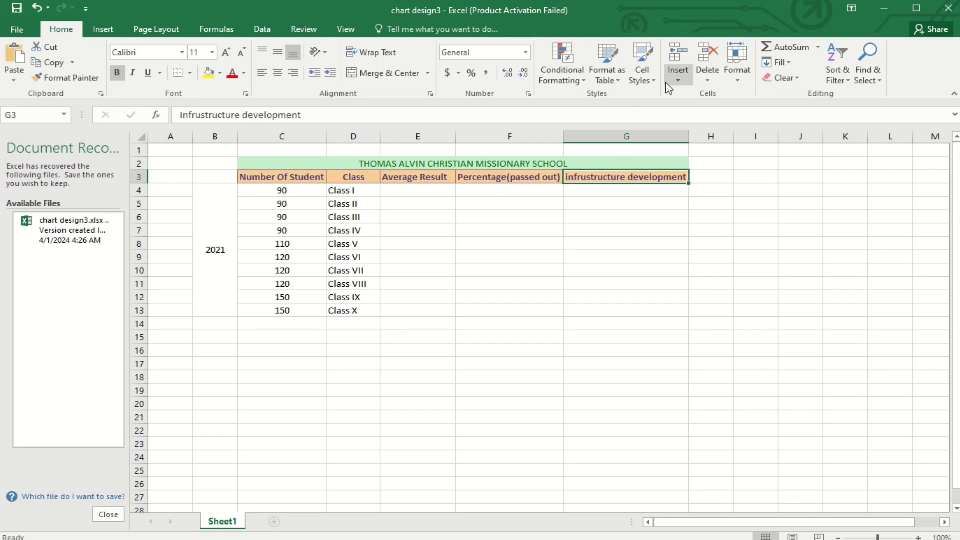
# Step: Apply the 20% - Accent2 cell style to the whole header row C3:G3
pyautogui.moveTo(251, 184); pyautogui.dragTo(628, 178)
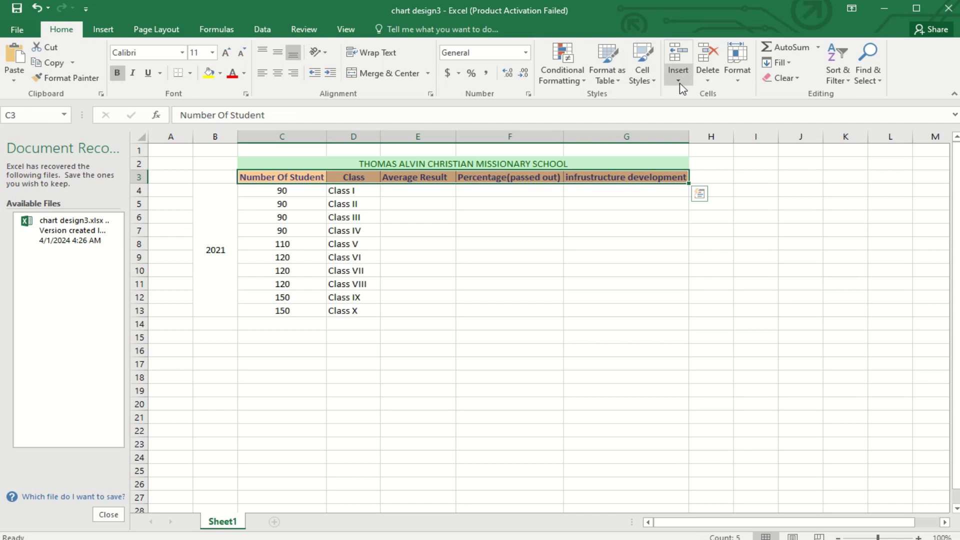
pyautogui.click(642, 72)
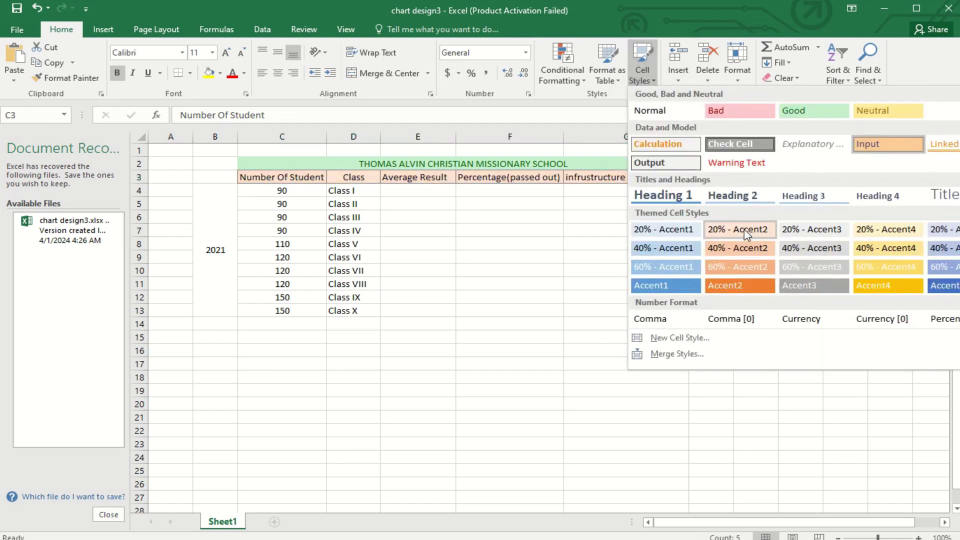
pyautogui.click(744, 231)
pyautogui.click(420, 203)
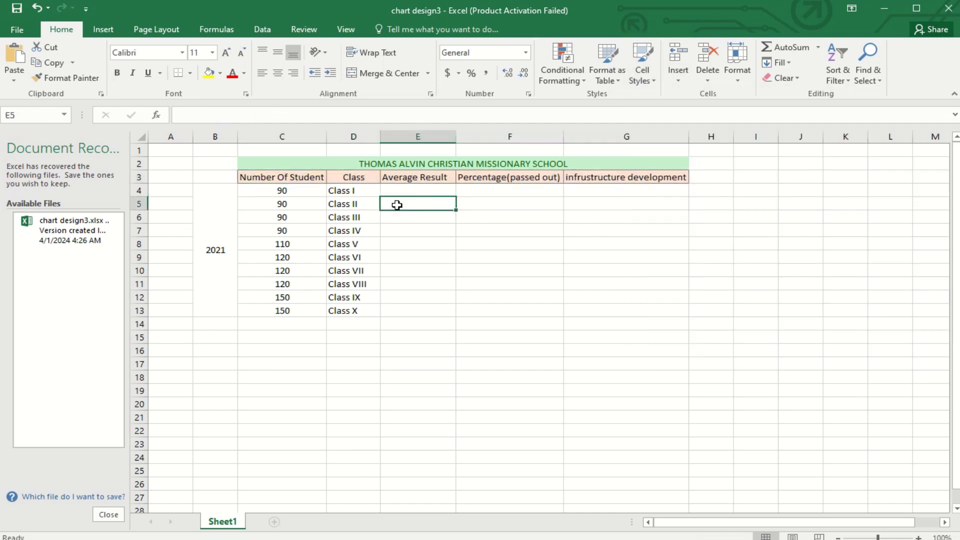
pyautogui.press('Up')
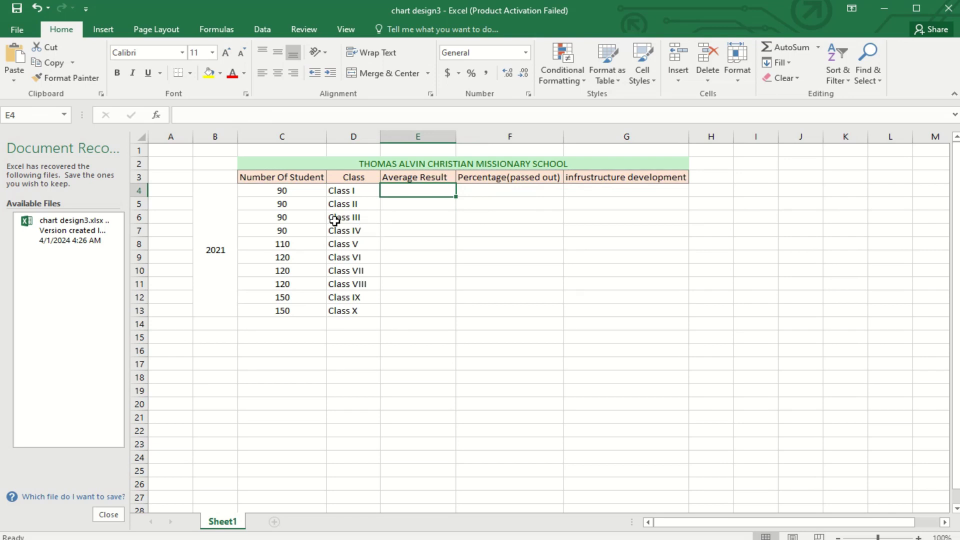
# Step: Format the student data C4:G13 as a table with a light banded style
pyautogui.moveTo(262, 191)
pyautogui.mouseDown()
pyautogui.moveTo(439, 220)
pyautogui.moveTo(600, 307)
pyautogui.mouseUp()
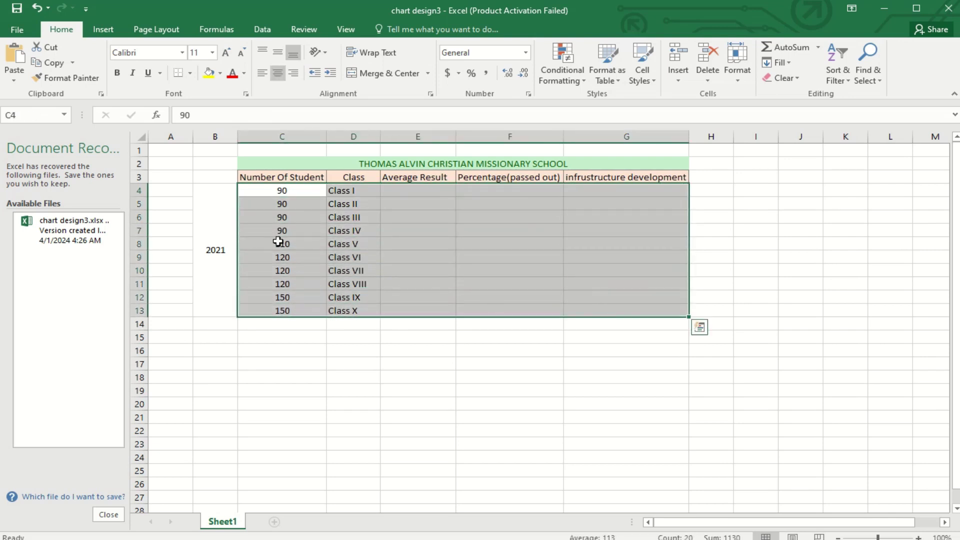
pyautogui.click(606, 75)
pyautogui.click(664, 131)
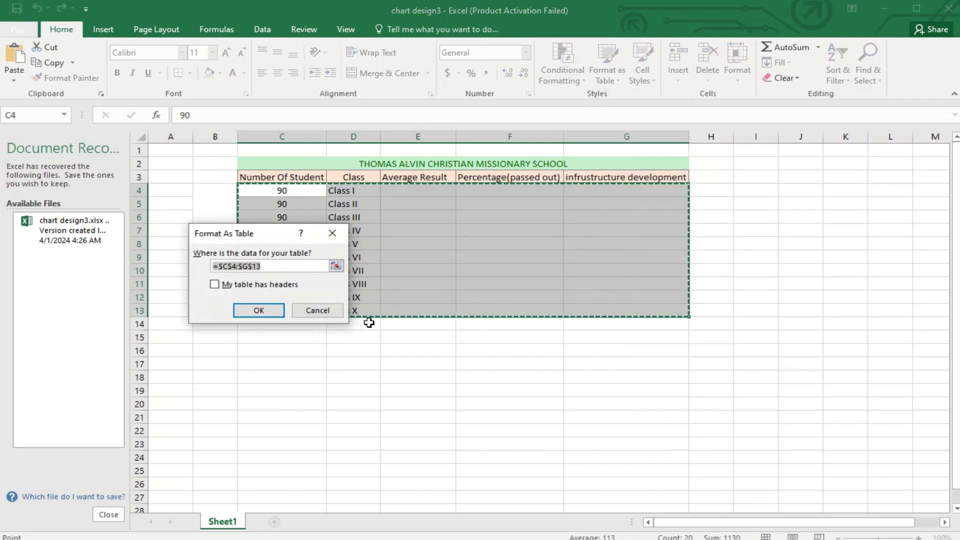
pyautogui.click(258, 310)
pyautogui.click(417, 205)
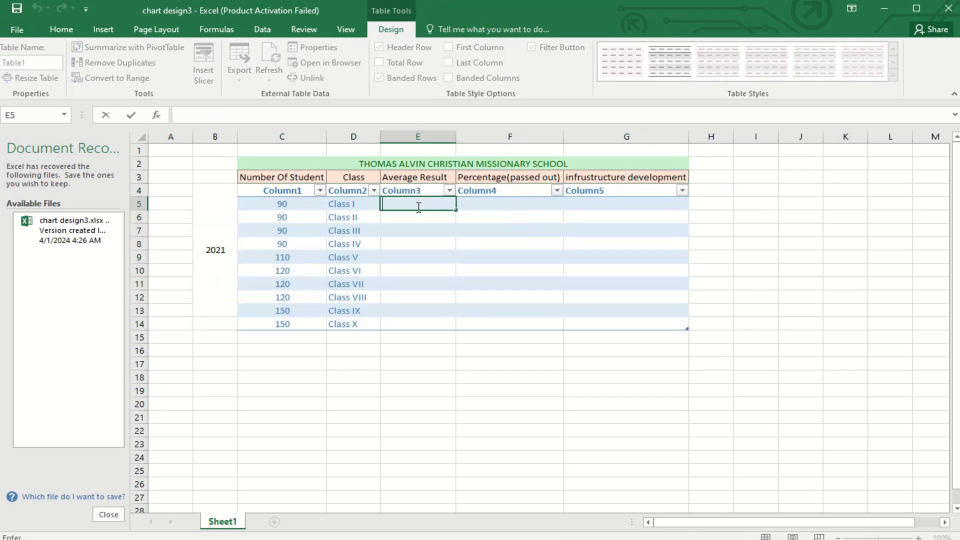
pyautogui.write('90%')
# Step: Enter average results of 91%, 88% and 90% for Classes II to IV
pyautogui.press('Return')
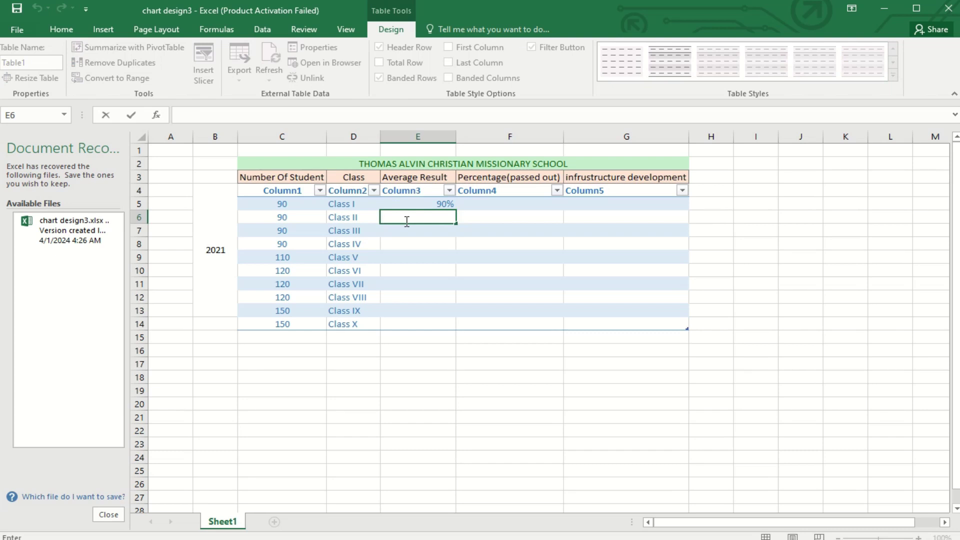
pyautogui.write('91')
pyautogui.click(419, 231)
pyautogui.press('BackSpace')
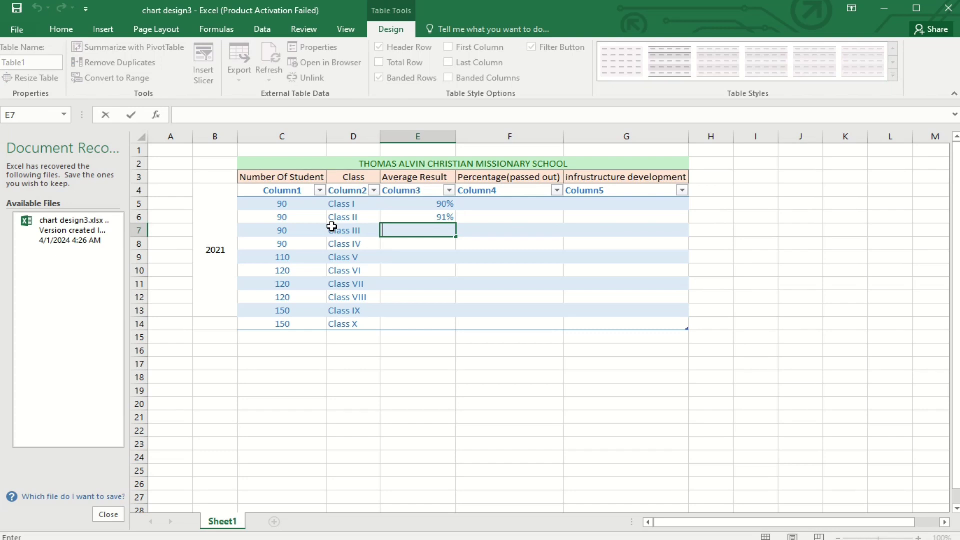
pyautogui.write('88')
pyautogui.click(387, 243)
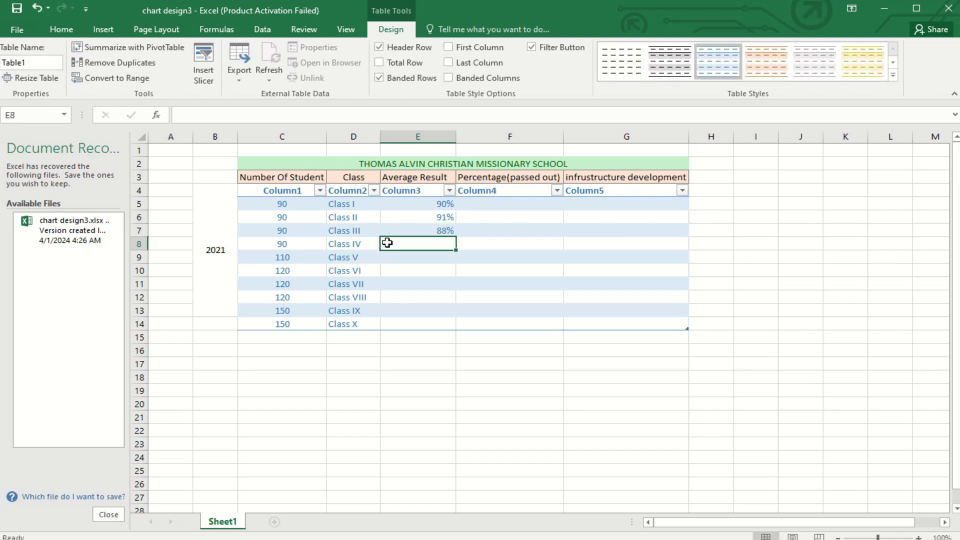
pyautogui.press('BackSpace')
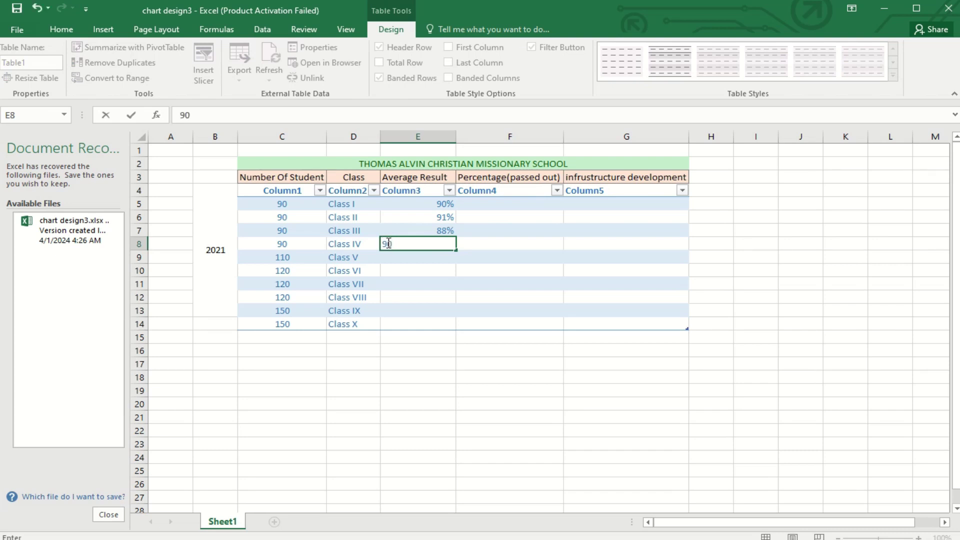
pyautogui.click(396, 260)
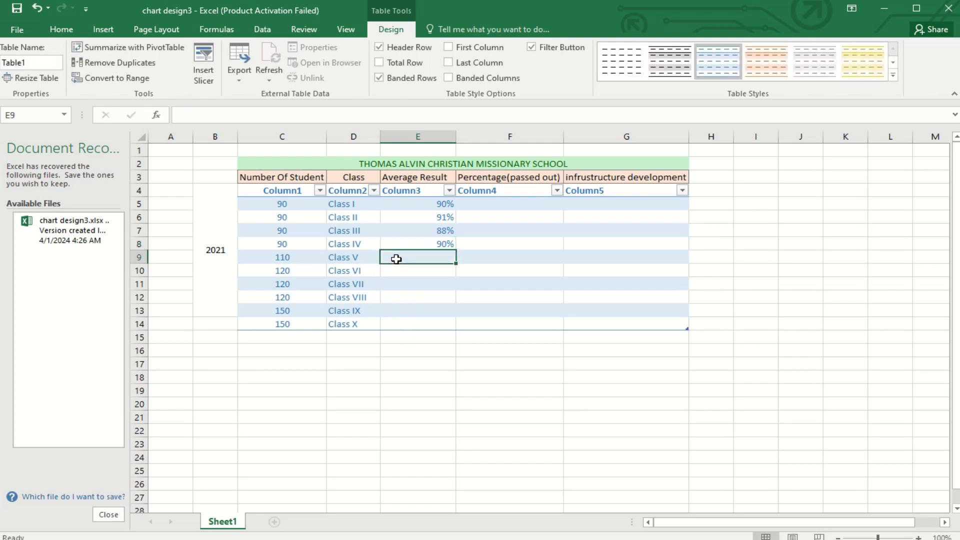
# Step: Enter average results of 95%, 85%, 85%, 82%, 80% and 78% for Classes V to X
pyautogui.write('95')
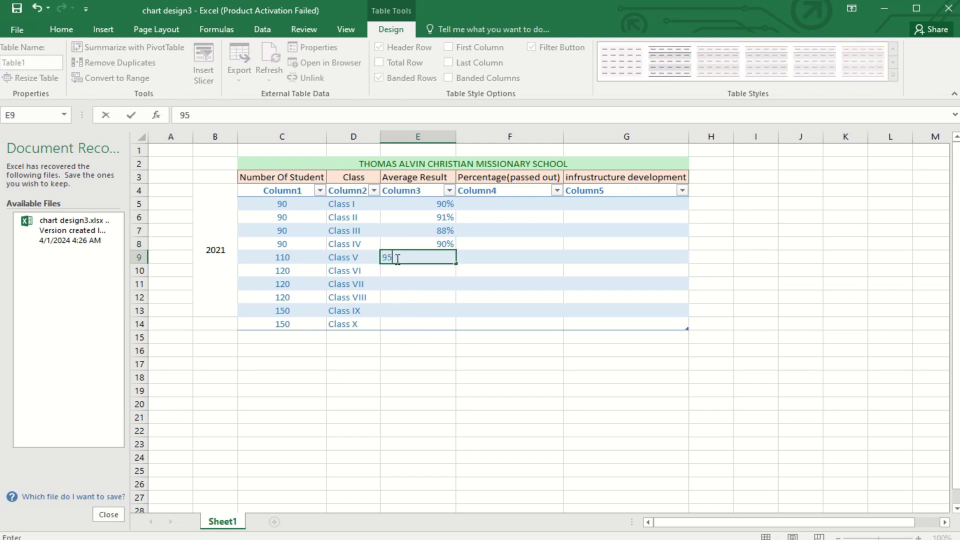
pyautogui.click(418, 274)
pyautogui.write('8')
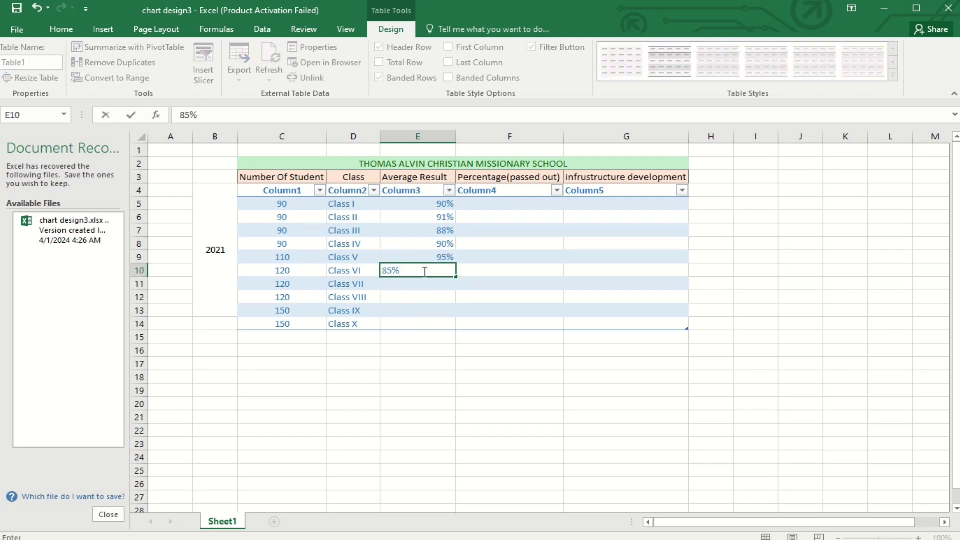
pyautogui.write('5%')
pyautogui.click(429, 284)
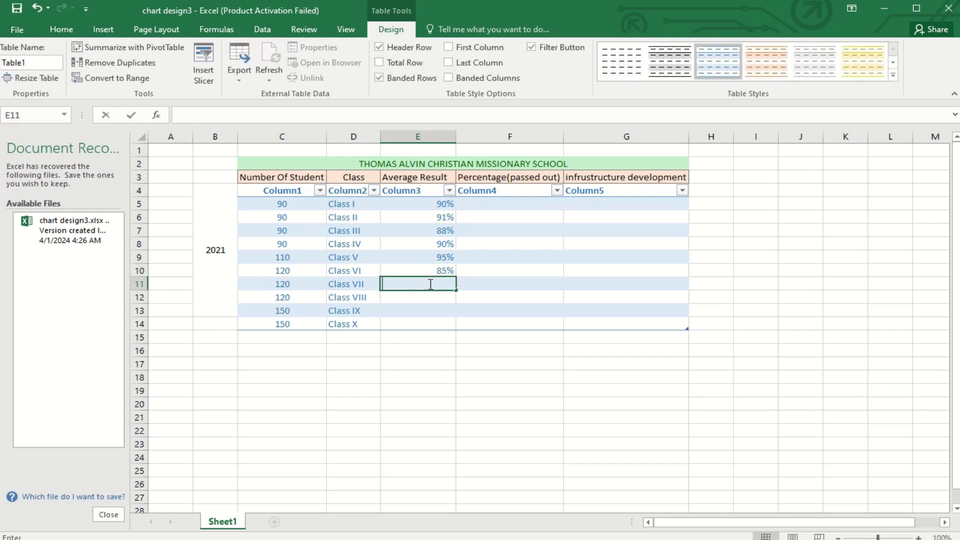
pyautogui.write('85')
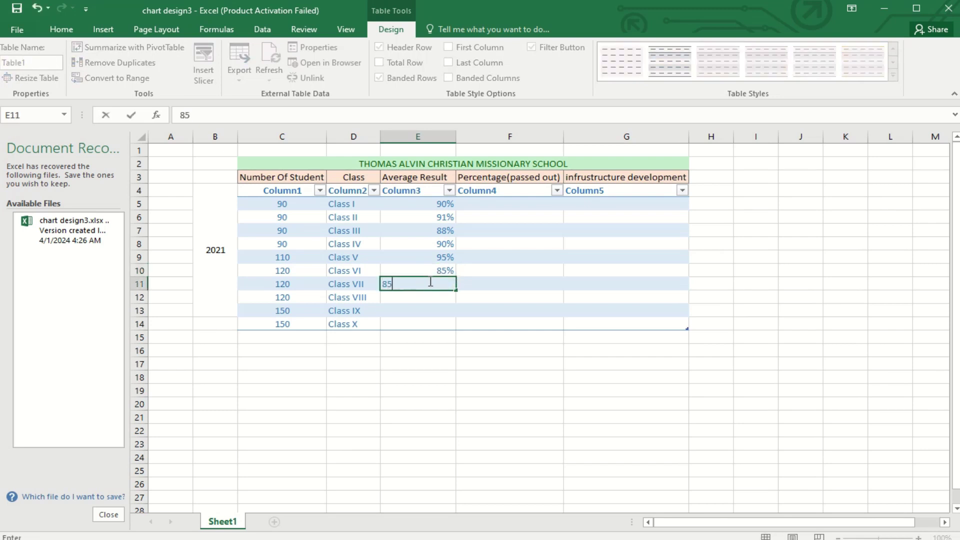
pyautogui.write('%')
pyautogui.click(428, 296)
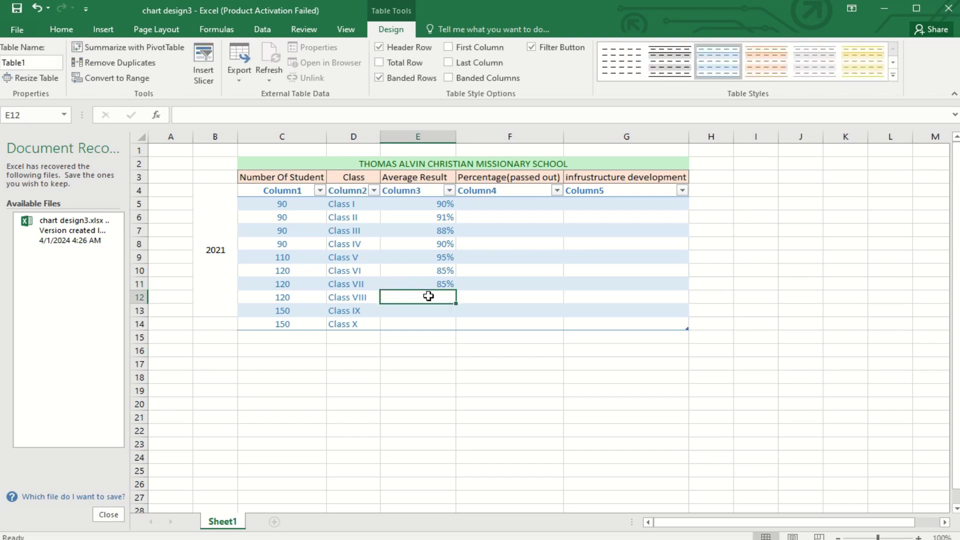
pyautogui.write('82')
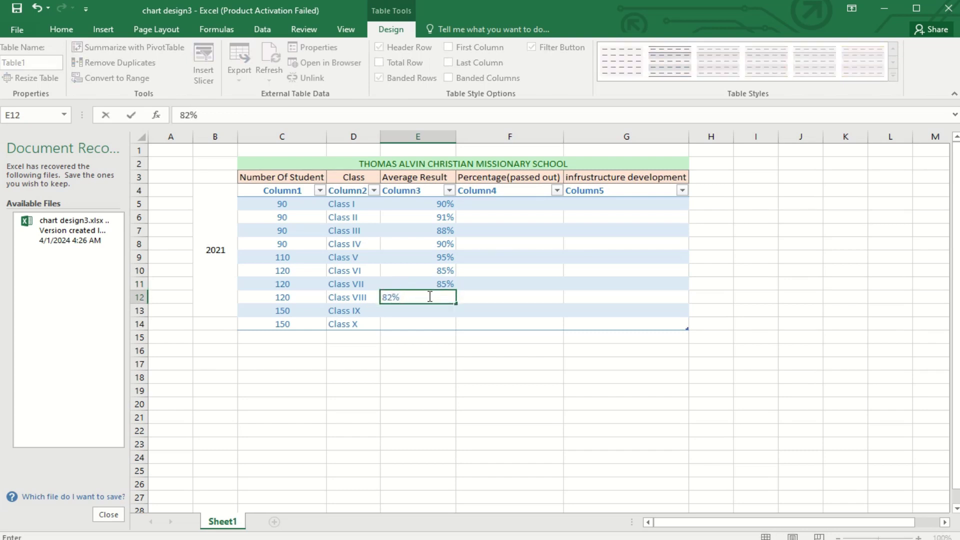
pyautogui.click(424, 308)
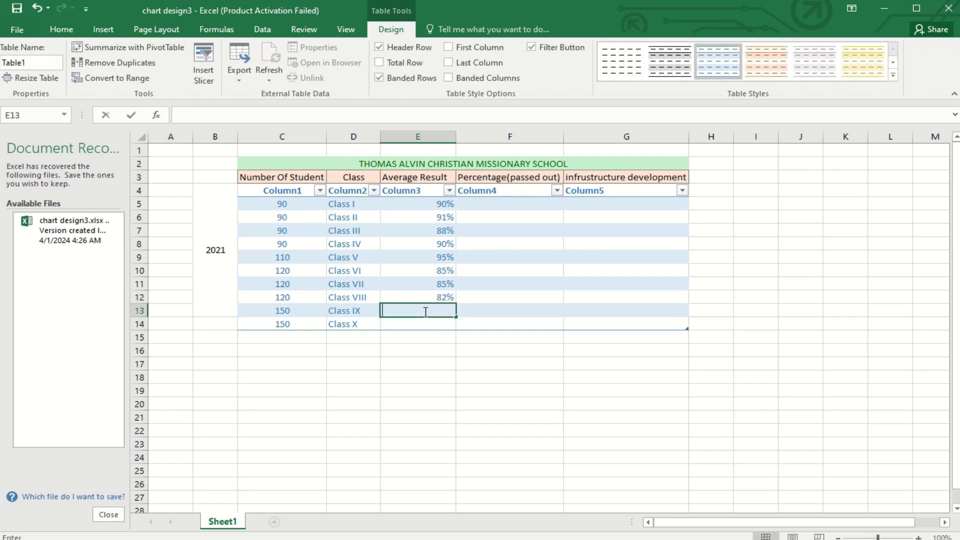
pyautogui.write('8')
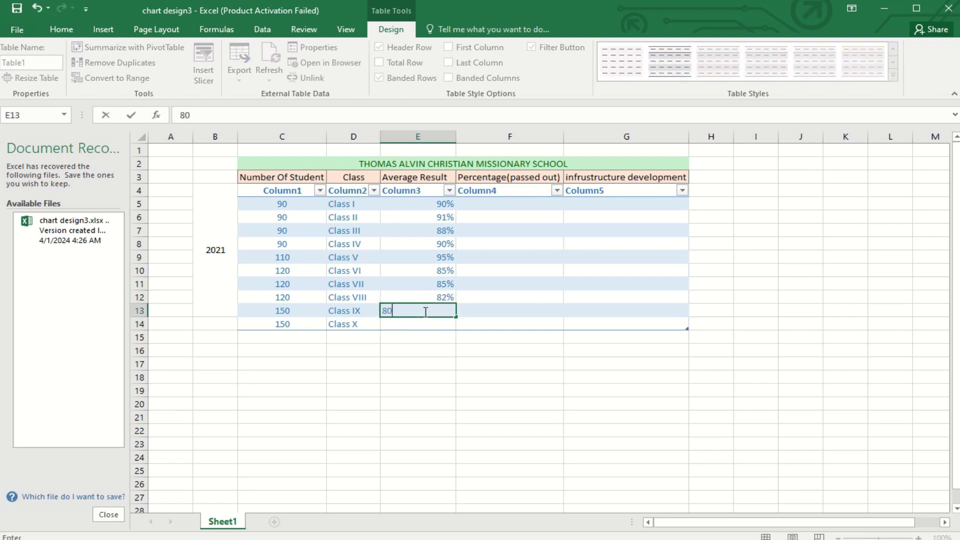
pyautogui.write('0')
pyautogui.click(413, 325)
pyautogui.write('78')
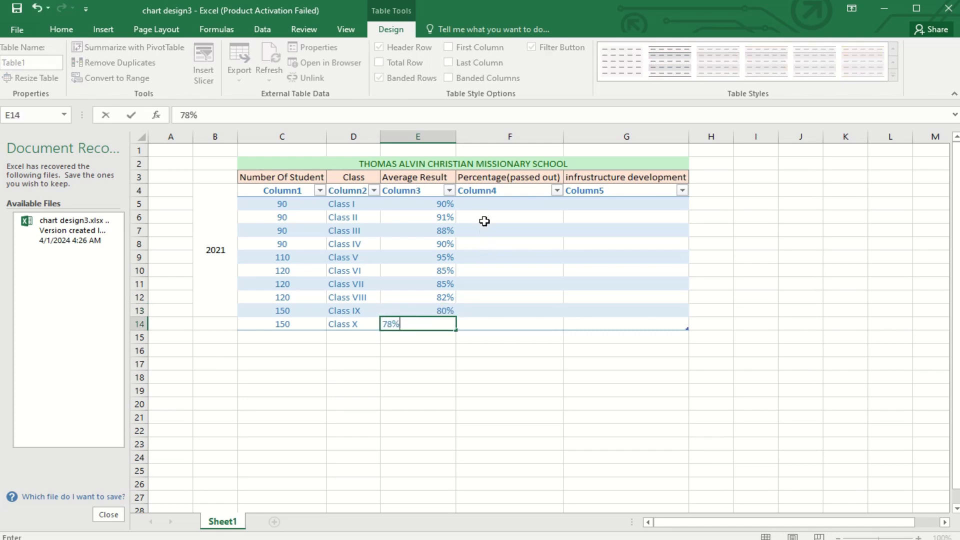
# Step: Enter the passed-out percentages for Classes I–X in F5:F14, e.g. 60%, 69, 70, 80, 90%
pyautogui.click(494, 204)
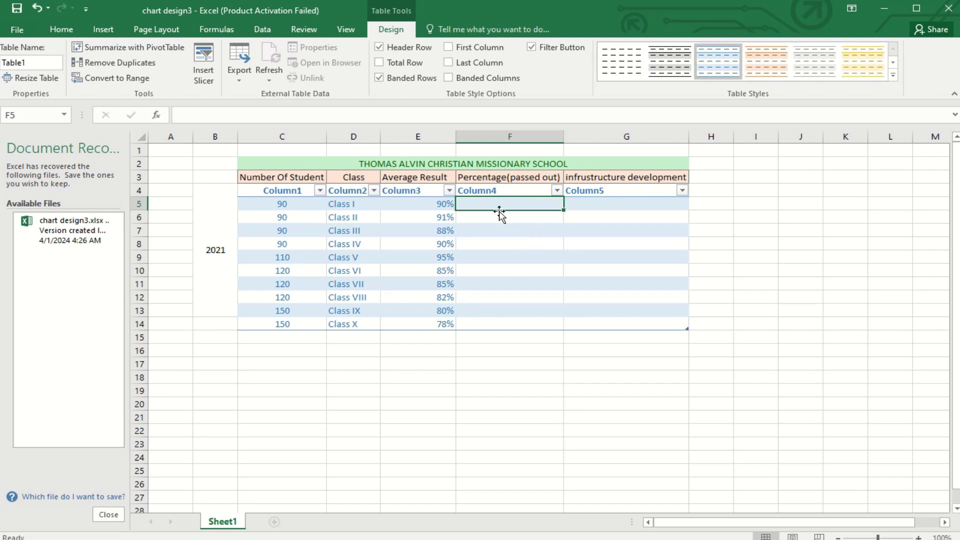
pyautogui.write('60%')
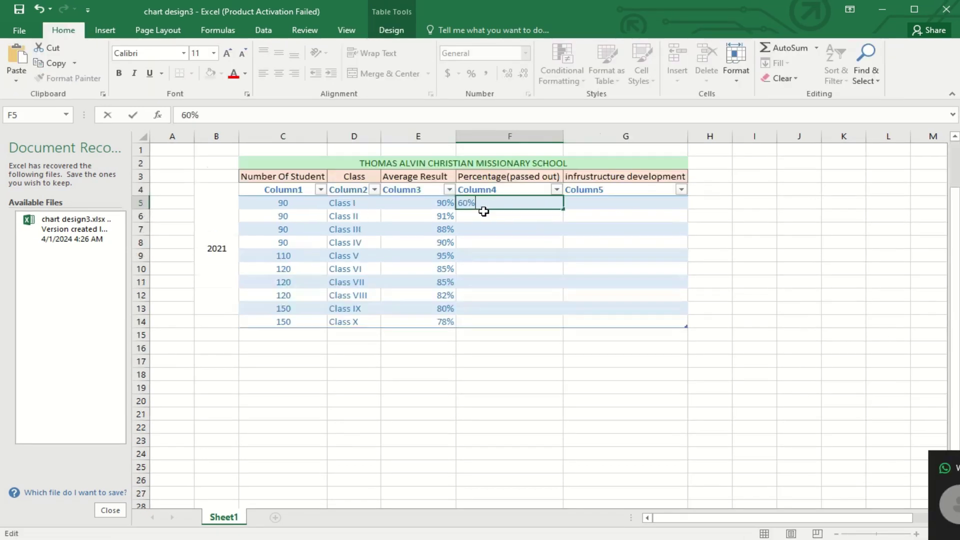
pyautogui.press('Return')
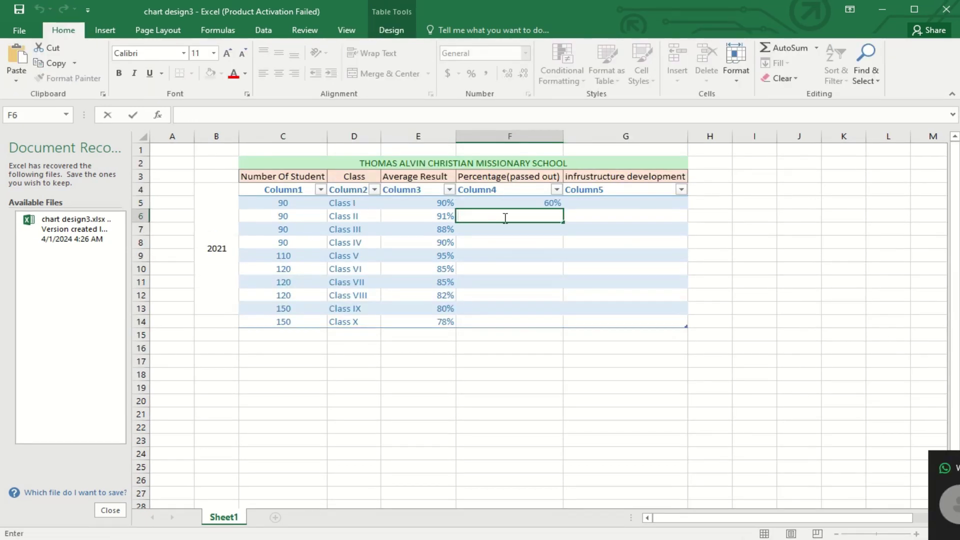
pyautogui.write('69')
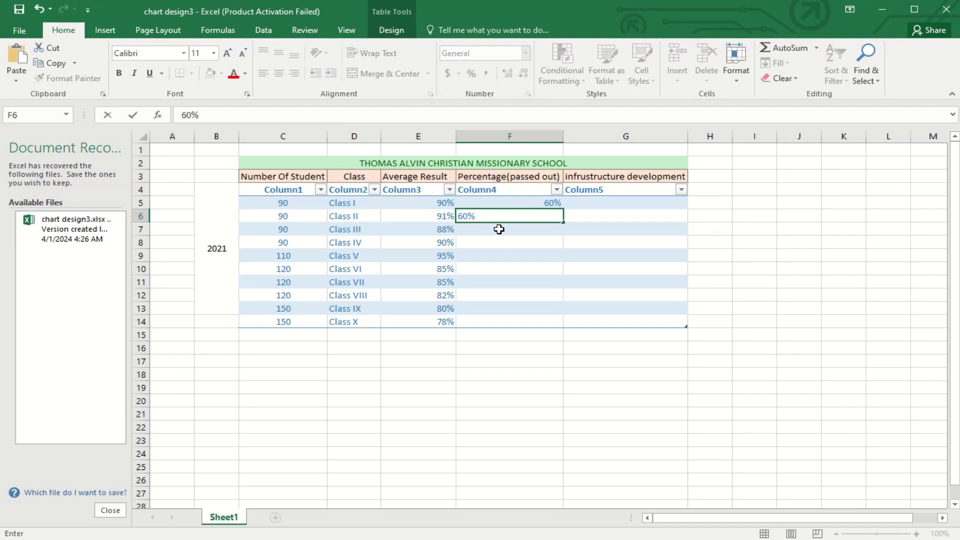
pyautogui.click(499, 229)
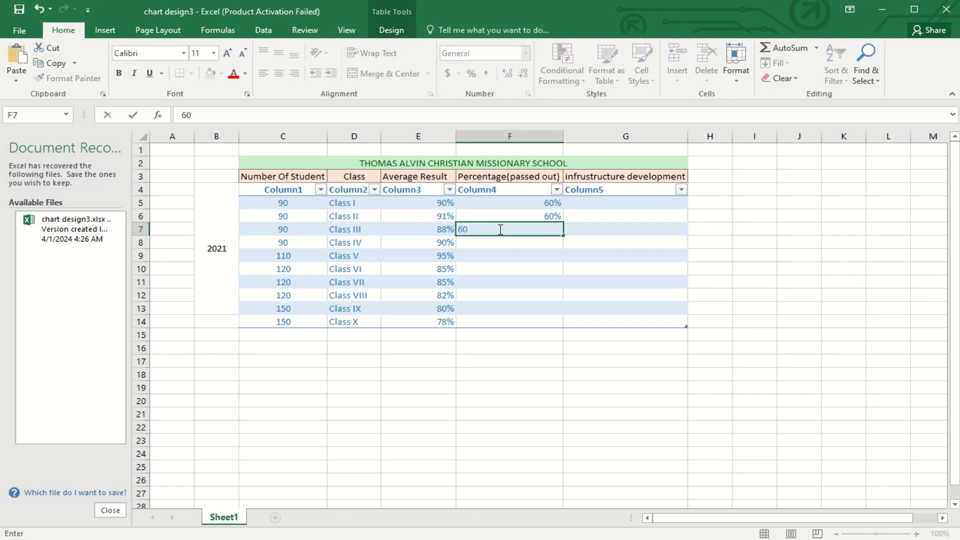
pyautogui.click(489, 245)
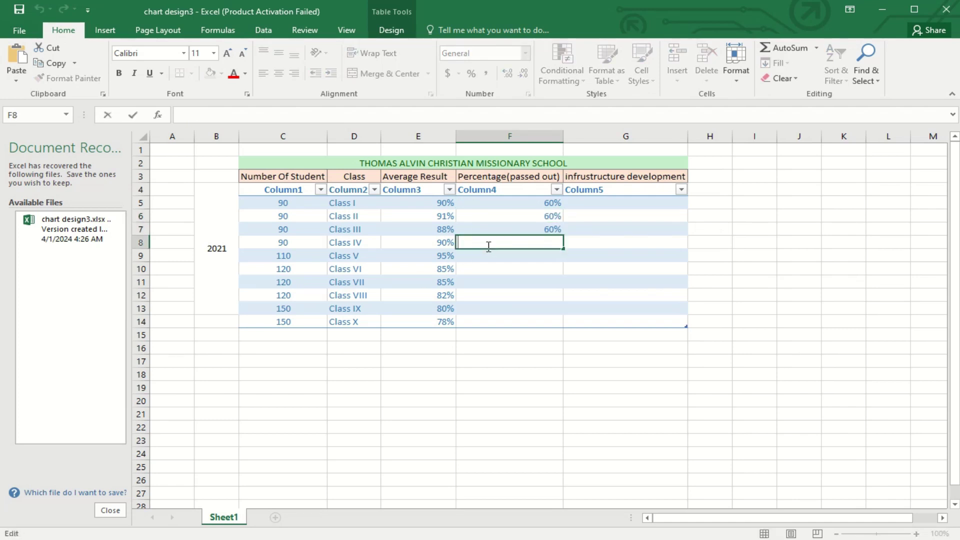
pyautogui.write('70')
pyautogui.click(485, 253)
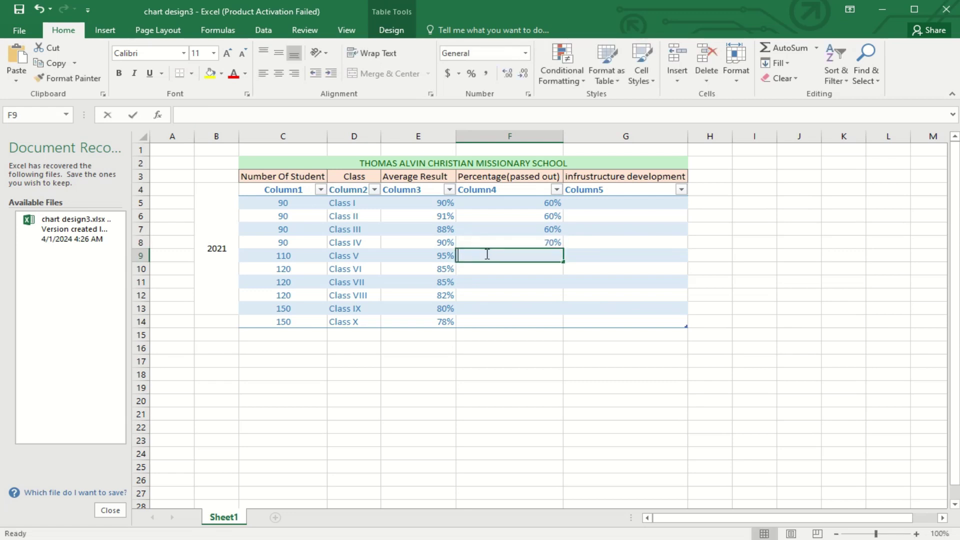
pyautogui.write('80')
pyautogui.doubleClick(495, 271)
pyautogui.write('80%')
pyautogui.click(514, 282)
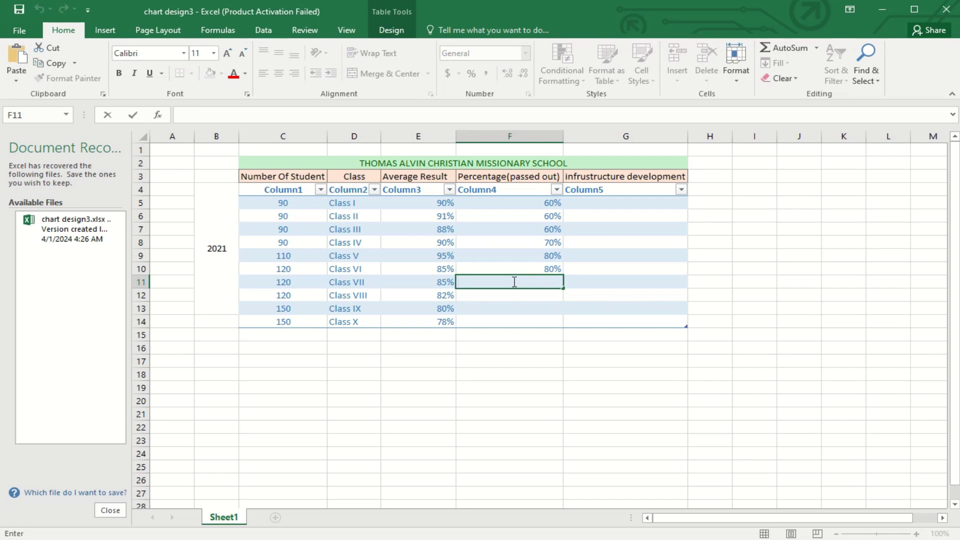
pyautogui.write('70%')
pyautogui.click(515, 295)
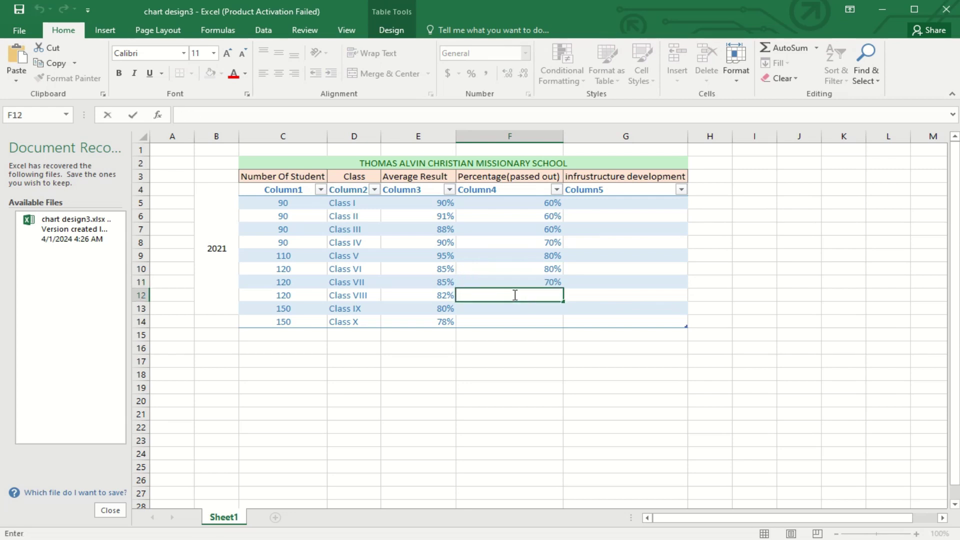
pyautogui.write('90')
pyautogui.write('%')
pyautogui.click(510, 310)
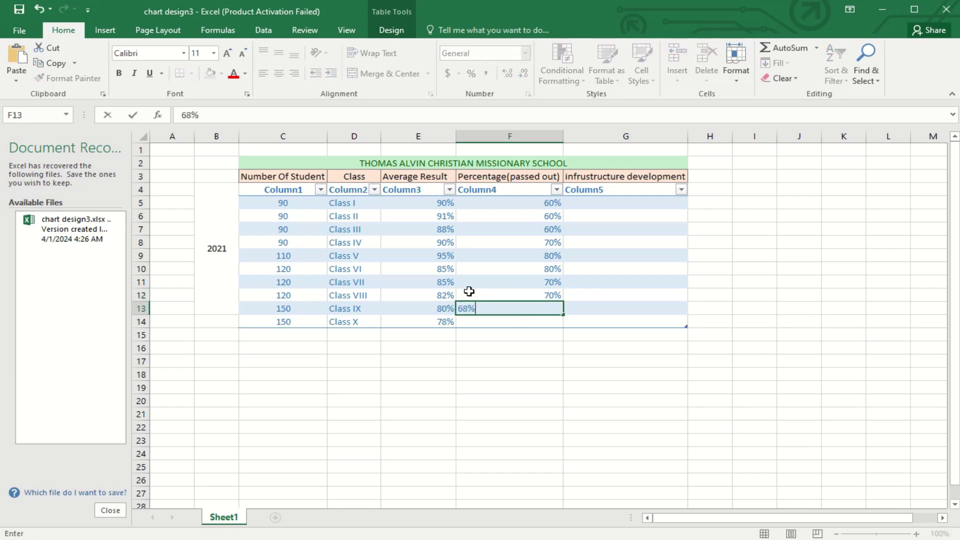
pyautogui.click(536, 322)
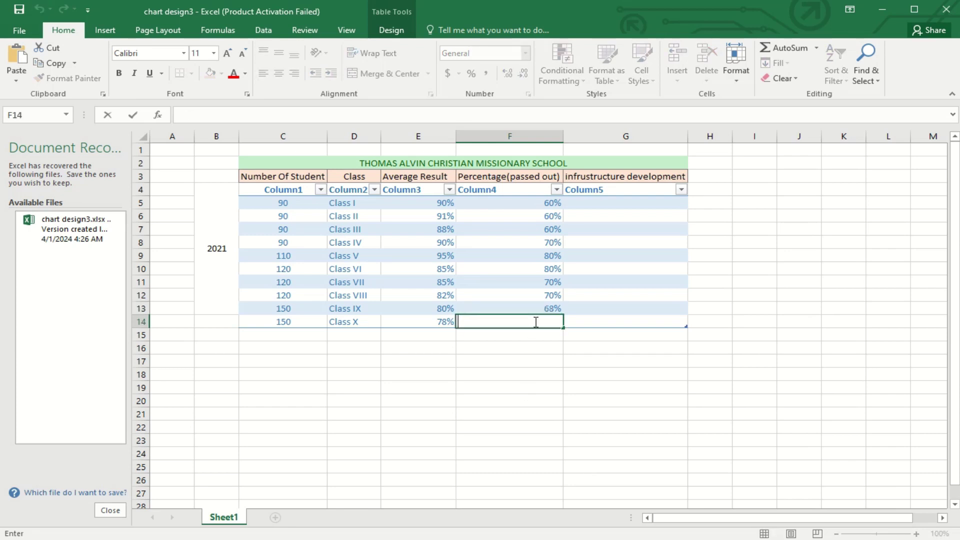
pyautogui.write('60')
# Step: Fill infrastructure development with 5% for every class from G5 down to G14
pyautogui.click(624, 204)
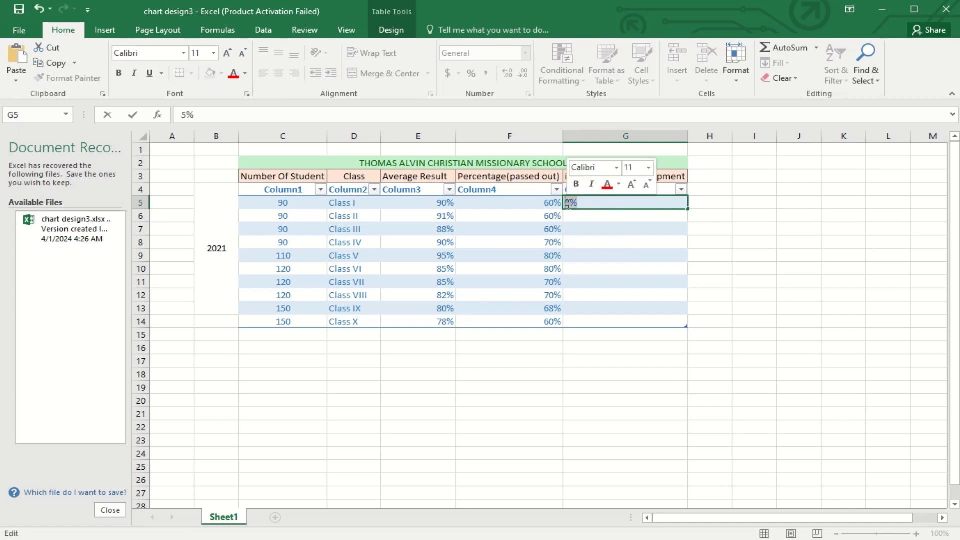
pyautogui.click(602, 218)
pyautogui.hotkey('ctrl', 'd')
pyautogui.keyDown('ctrl'); pyautogui.click(596, 232); pyautogui.keyUp('ctrl')
pyautogui.hotkey('ctrl', 'c')
pyautogui.press('Return')
pyautogui.click(609, 229)
pyautogui.hotkey('ctrl', 'd')
pyautogui.click(617, 242)
pyautogui.hotkey('ctrl', 'd')
pyautogui.click(619, 256)
pyautogui.hotkey('ctrl', 'd')
pyautogui.click(619, 270)
pyautogui.hotkey('ctrl', 'd')
pyautogui.click(630, 283)
pyautogui.hotkey('ctrl', 'd')
pyautogui.click(634, 296)
pyautogui.hotkey('ctrl', 'd')
pyautogui.click(639, 309)
pyautogui.hotkey('ctrl', 'd')
pyautogui.click(650, 325)
pyautogui.hotkey('ctrl', 'd')
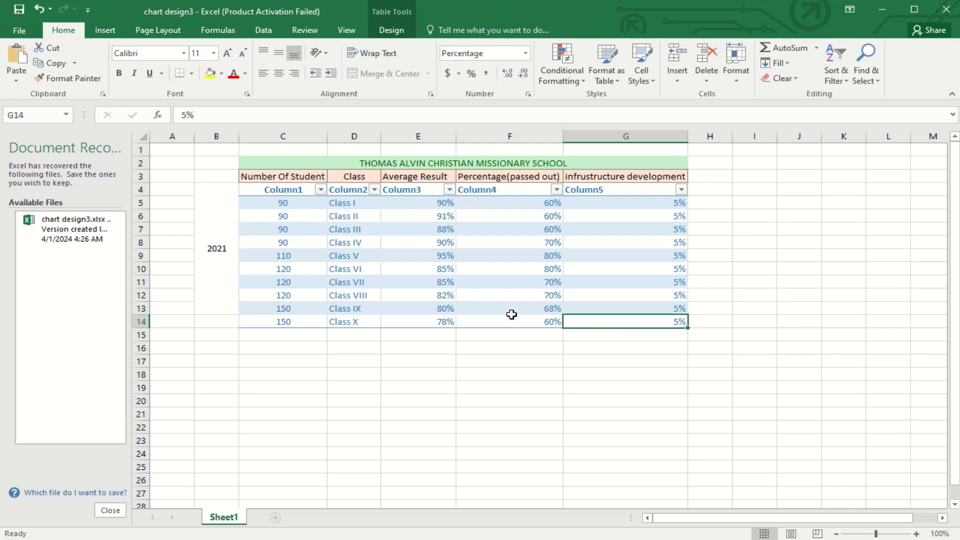
pyautogui.click(400, 388)
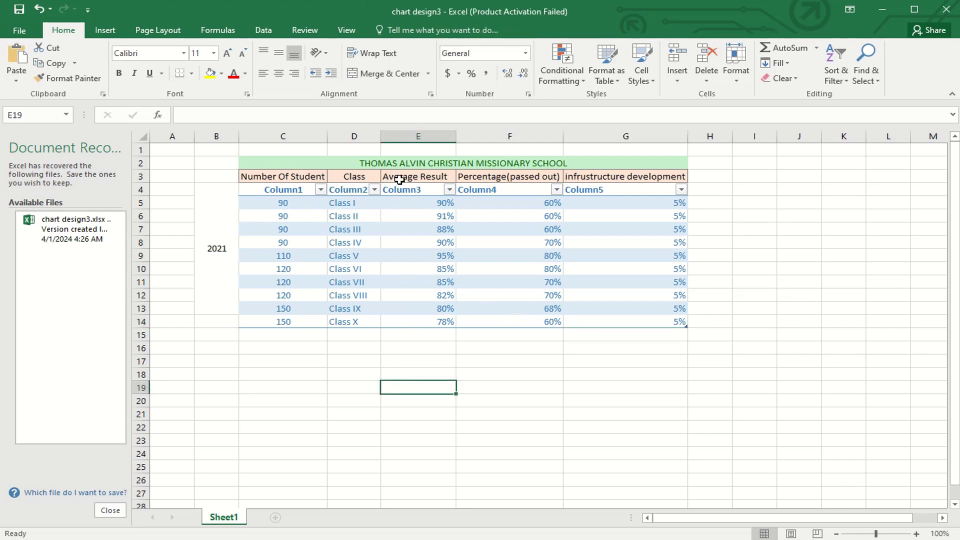
# Step: Select E3:G14 and insert a 3-D Stacked Column chart from the Column Chart list
pyautogui.moveTo(400, 176); pyautogui.dragTo(645, 322)
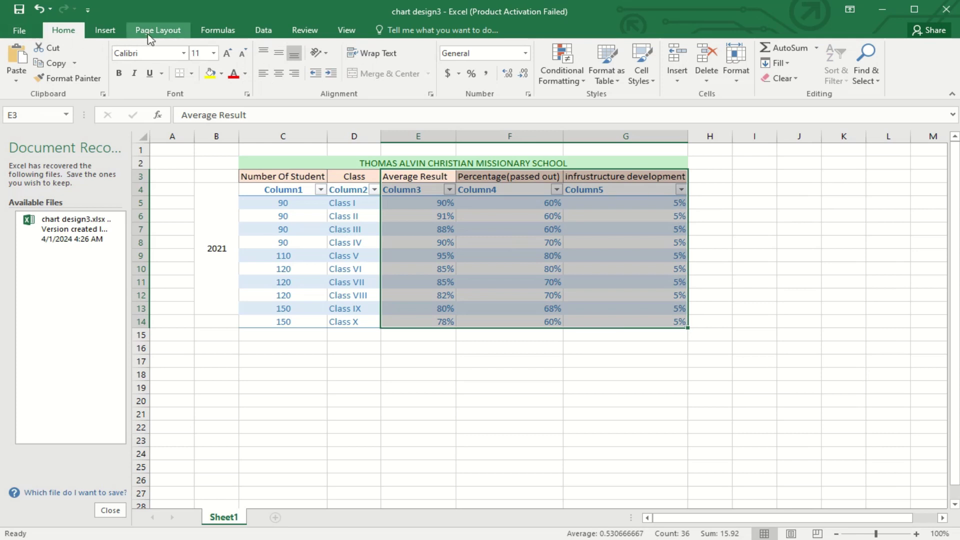
pyautogui.click(105, 30)
pyautogui.click(396, 48)
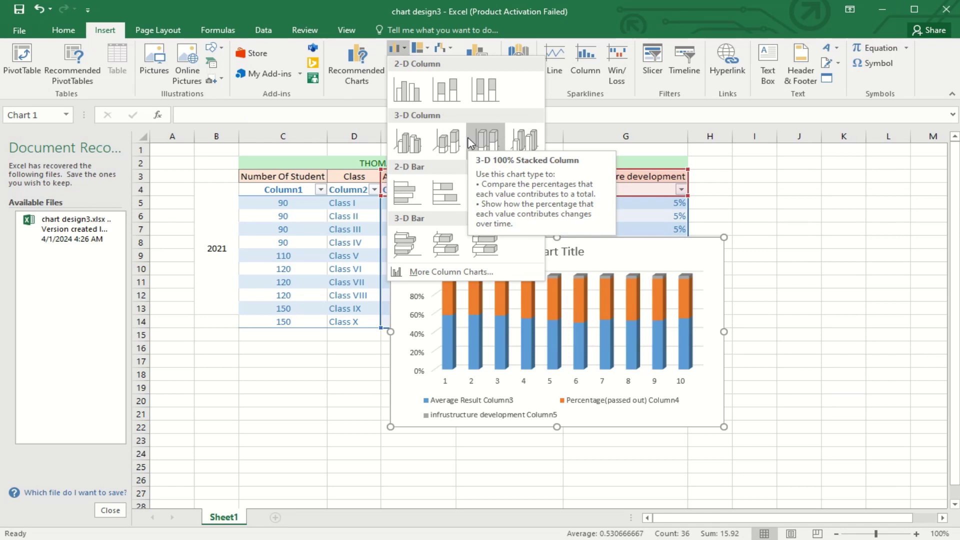
pyautogui.click(446, 141)
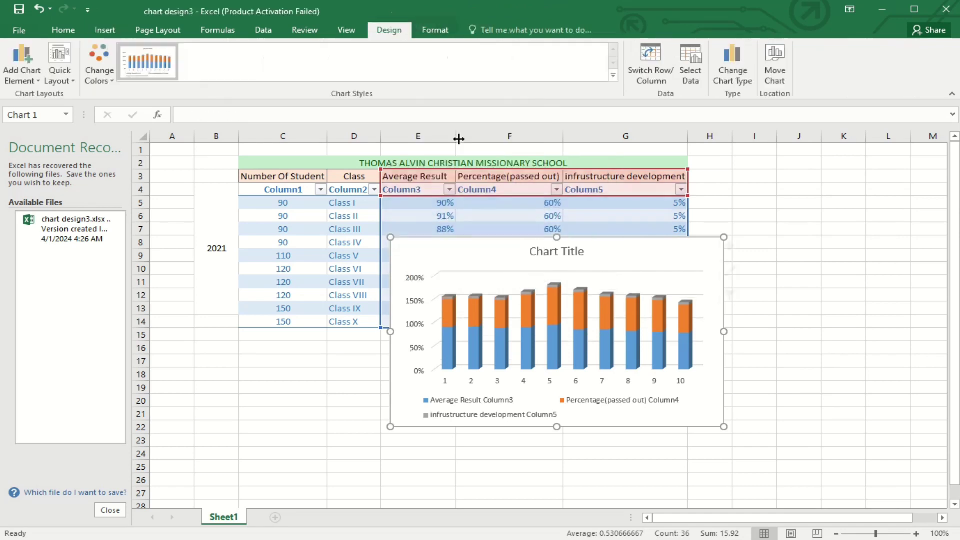
# Step: Replace the 'Chart Title' placeholder with 2021
pyautogui.click(742, 245)
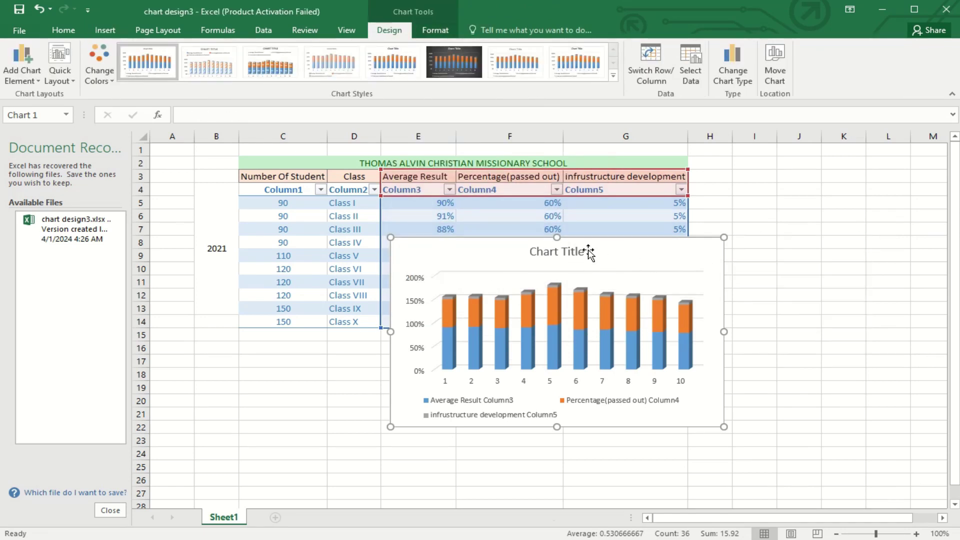
pyautogui.doubleClick(561, 253)
pyautogui.moveTo(585, 253); pyautogui.dragTo(526, 252)
pyautogui.press('Delete')
pyautogui.write('2021')
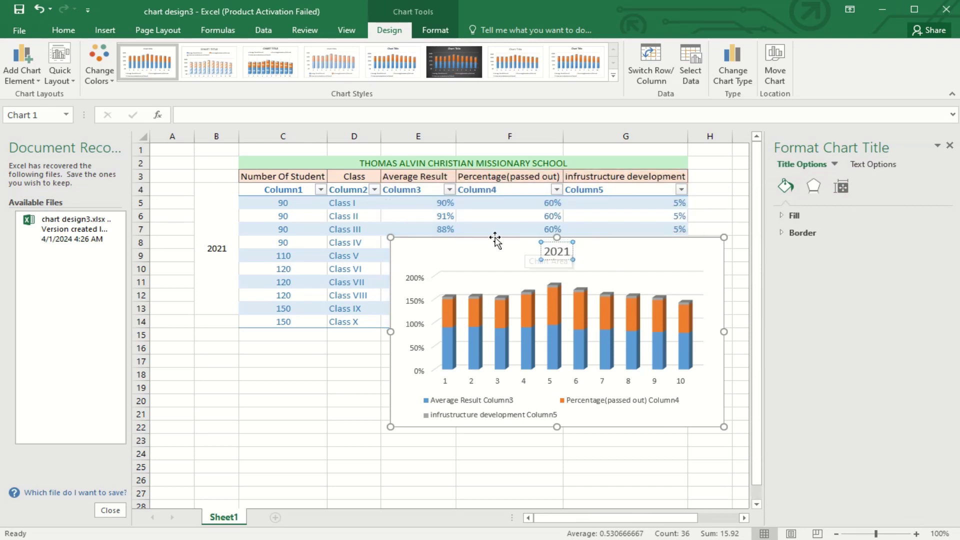
pyautogui.click(511, 322)
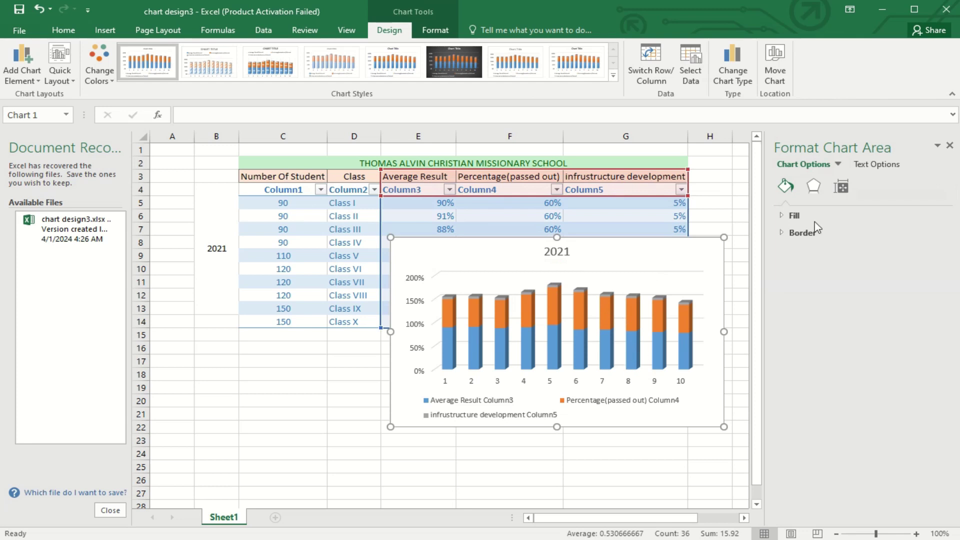
# Step: Inspect the major gridlines' effects and line formatting settings, then close the pane
pyautogui.click(662, 271)
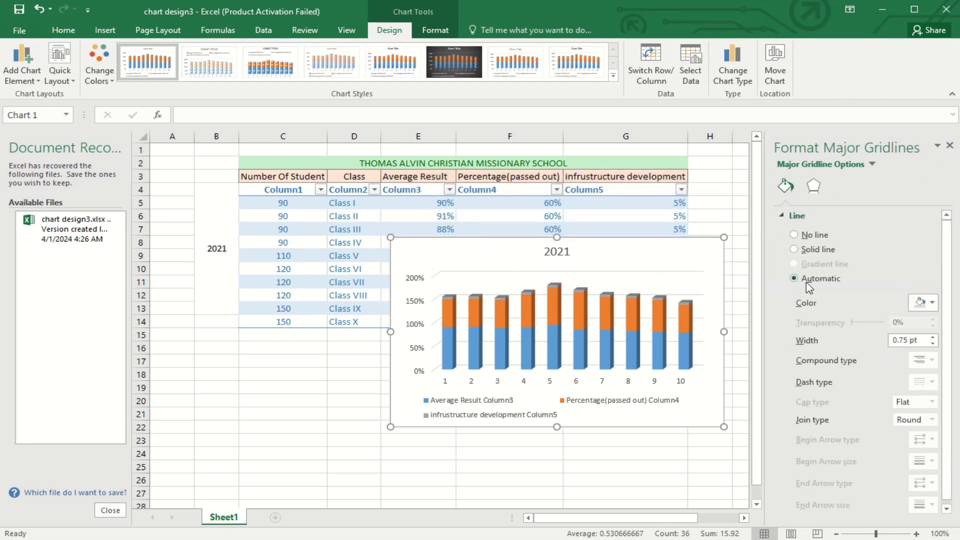
pyautogui.scroll(-1, 832, 265)
pyautogui.click(814, 186)
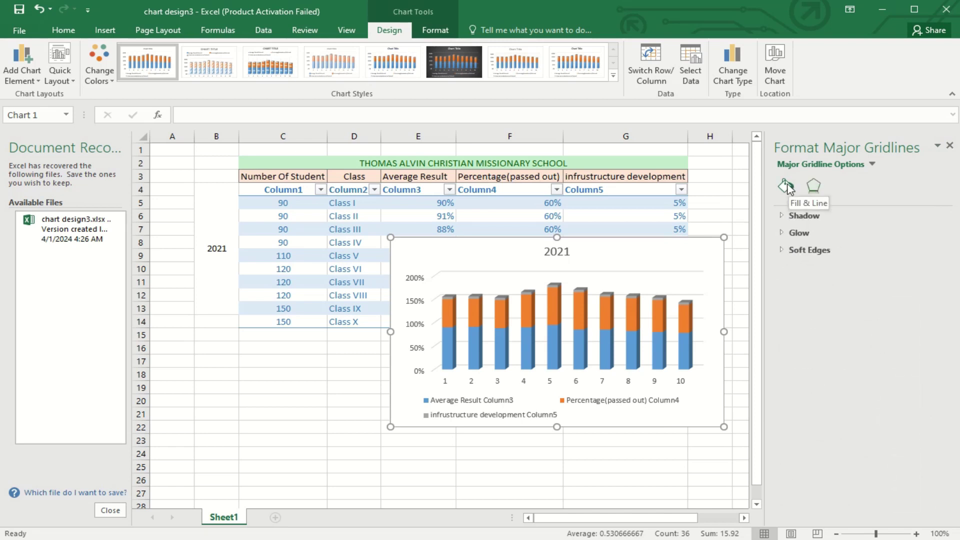
pyautogui.click(785, 214)
pyautogui.click(785, 186)
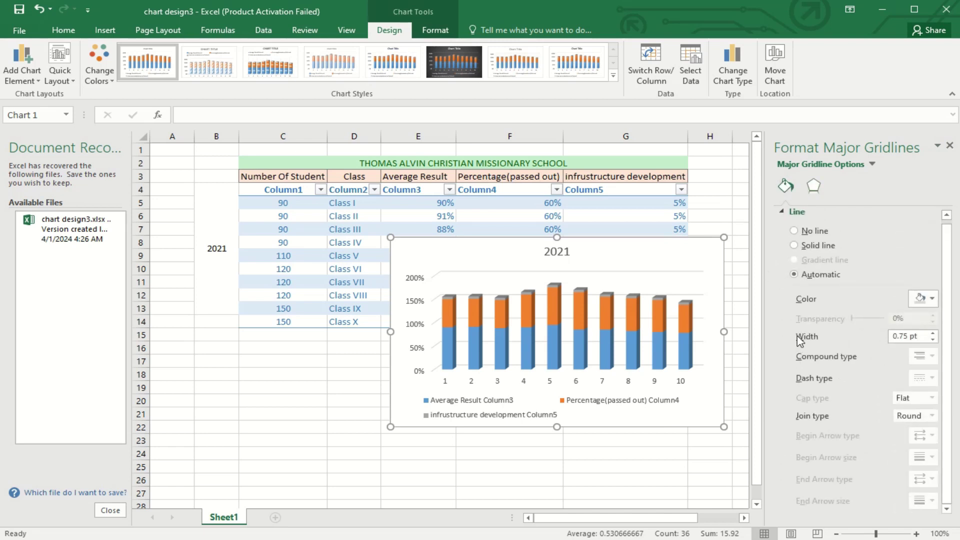
pyautogui.click(949, 150)
# Step: Reposition and enlarge the chart so it sits below the results table
pyautogui.moveTo(610, 252); pyautogui.dragTo(828, 231)
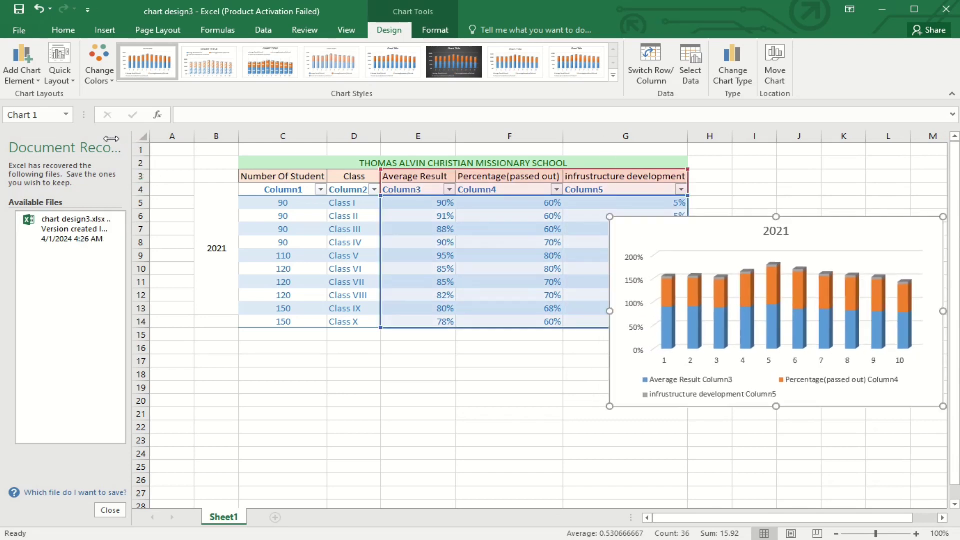
pyautogui.moveTo(723, 235); pyautogui.dragTo(546, 221)
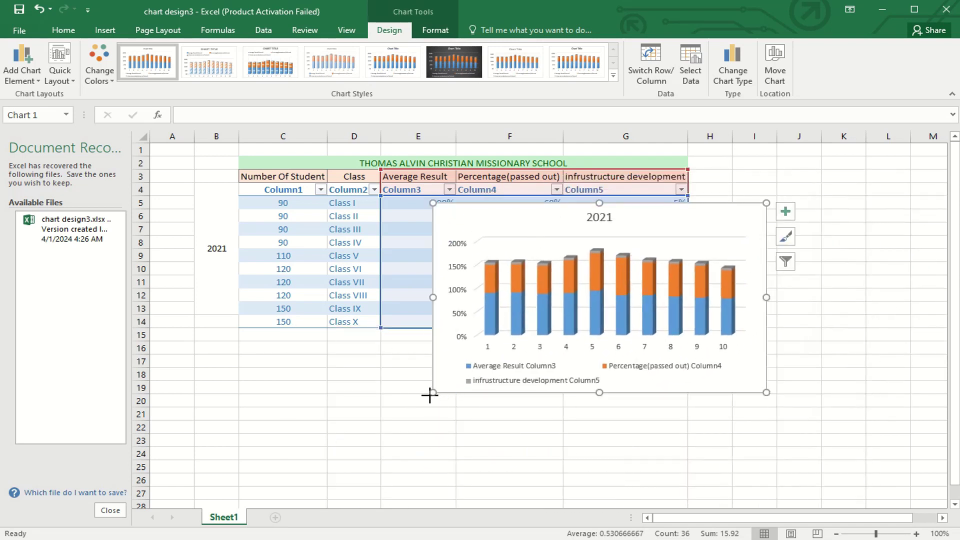
pyautogui.moveTo(433, 395); pyautogui.dragTo(476, 381)
pyautogui.moveTo(722, 217); pyautogui.dragTo(868, 178)
pyautogui.moveTo(648, 341); pyautogui.dragTo(590, 376)
pyautogui.moveTo(724, 180); pyautogui.dragTo(536, 307)
pyautogui.scroll(-1, 459, 408)
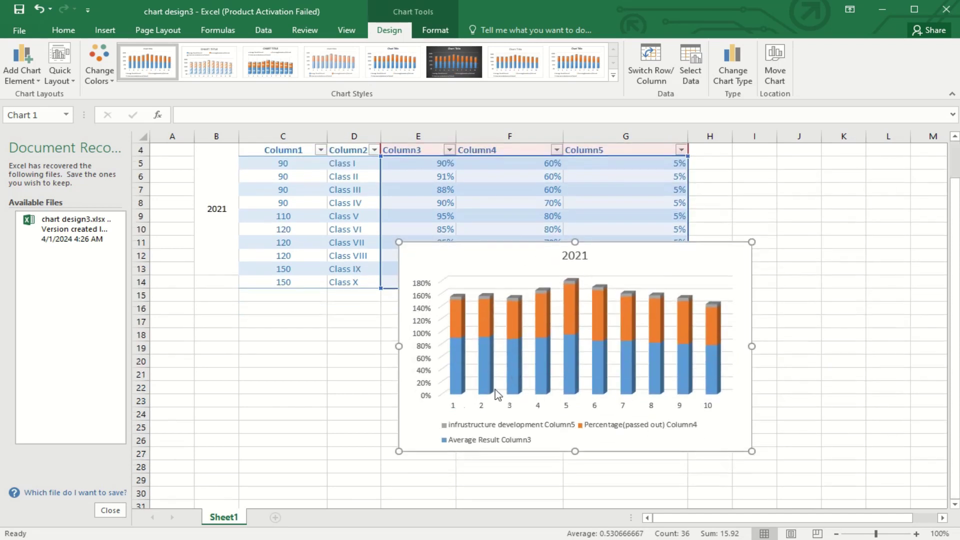
# Step: Turn off axes and gridlines, keep the legend on the right, and widen the chart
pyautogui.click(770, 250)
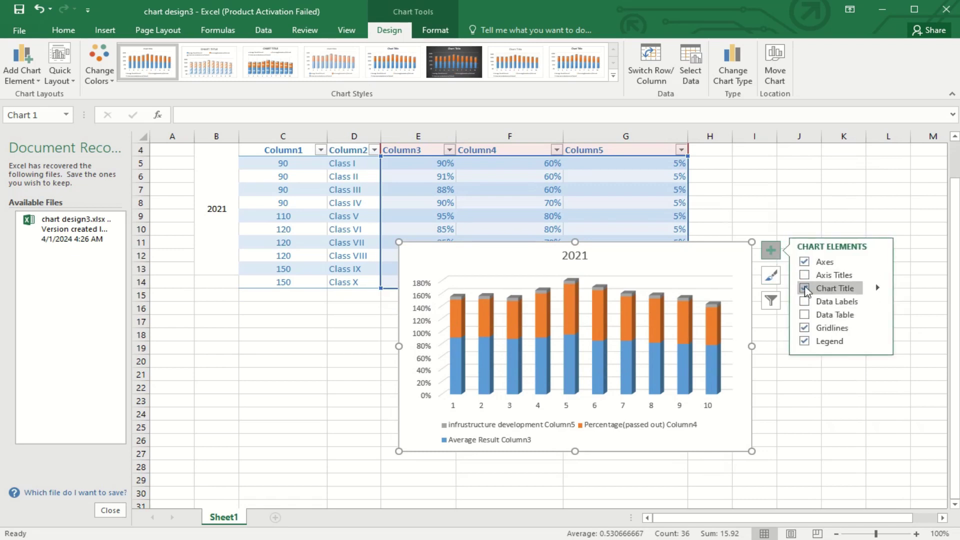
pyautogui.click(804, 261)
pyautogui.click(804, 327)
pyautogui.click(804, 341)
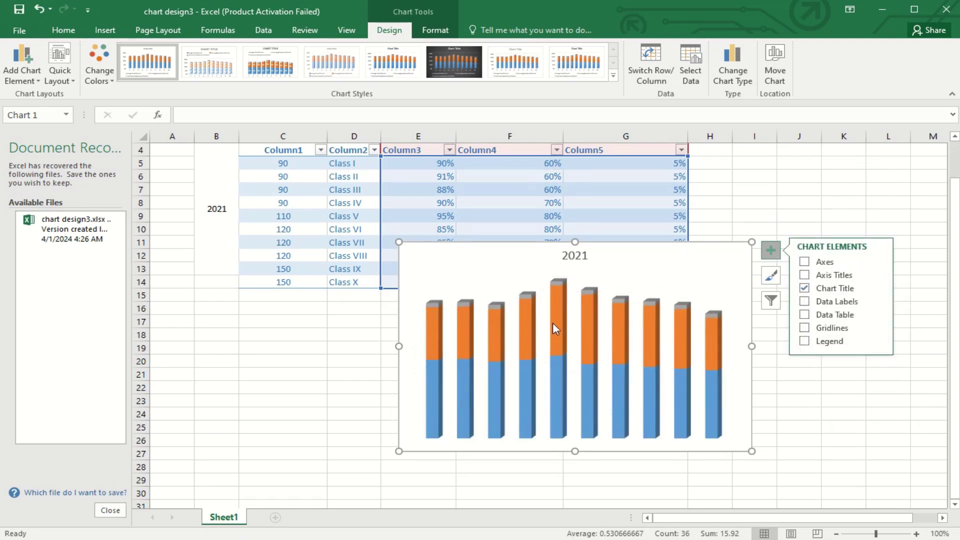
pyautogui.click(805, 342)
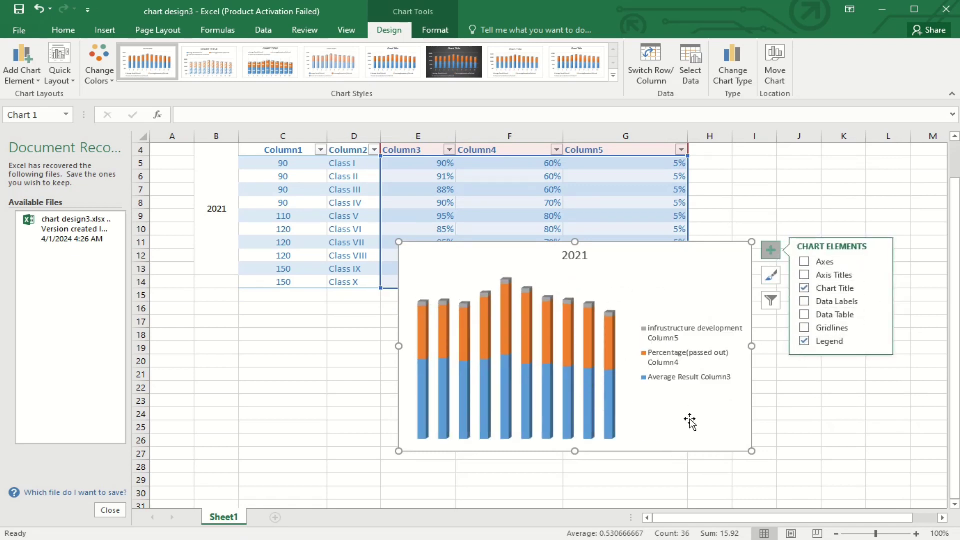
pyautogui.moveTo(399, 344); pyautogui.dragTo(340, 346)
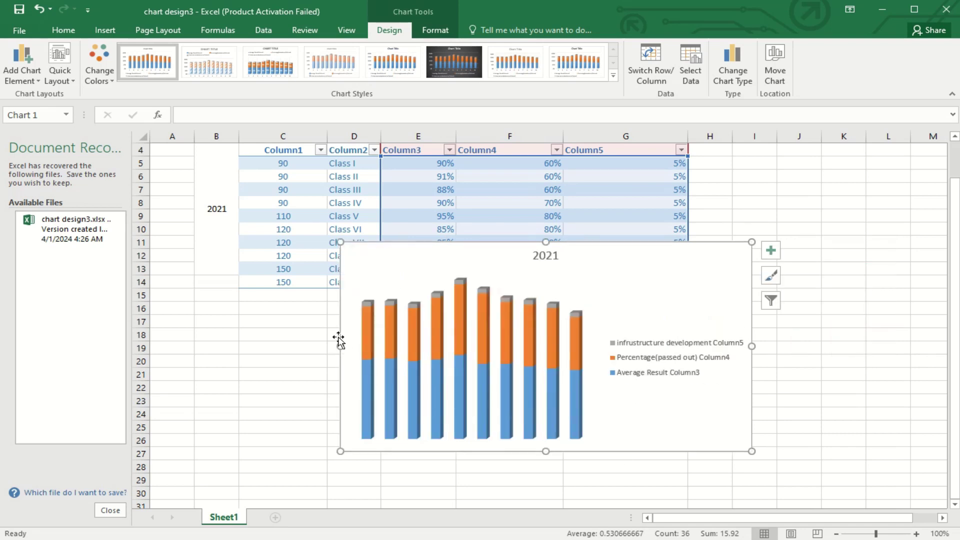
pyautogui.moveTo(631, 331); pyautogui.dragTo(660, 368)
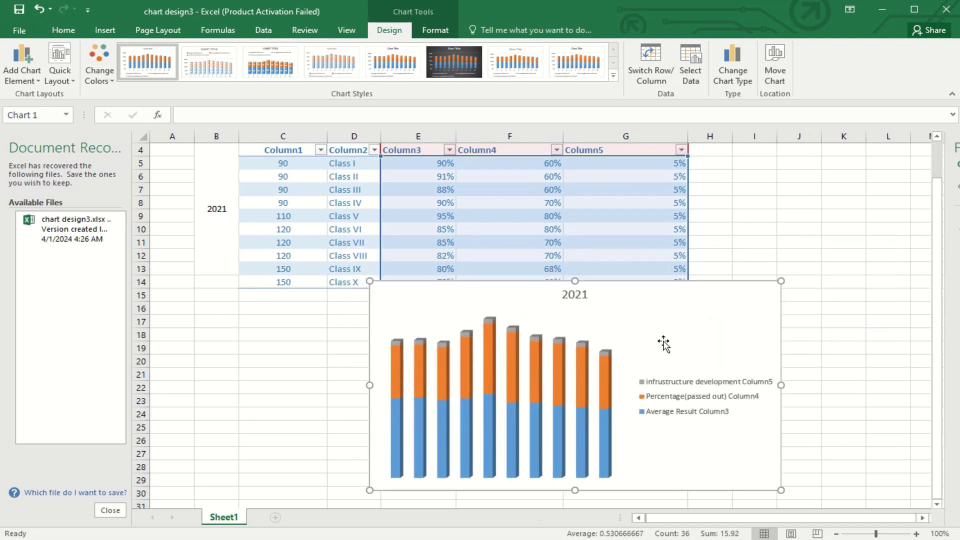
pyautogui.doubleClick(659, 337)
# Step: Make the chart border a gradient line and slide its 83% stop to 66%
pyautogui.click(951, 148)
pyautogui.doubleClick(661, 324)
pyautogui.click(794, 277)
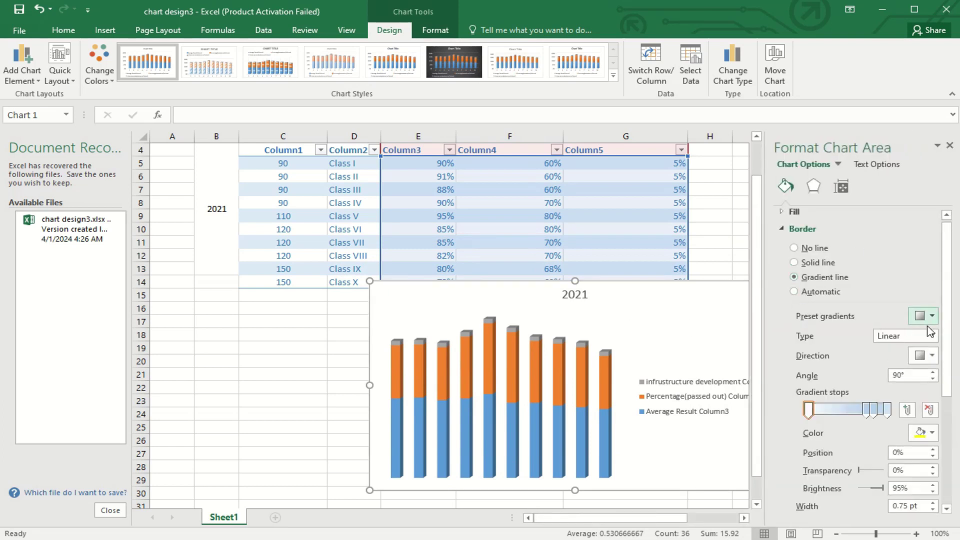
pyautogui.click(932, 433)
pyautogui.click(950, 485)
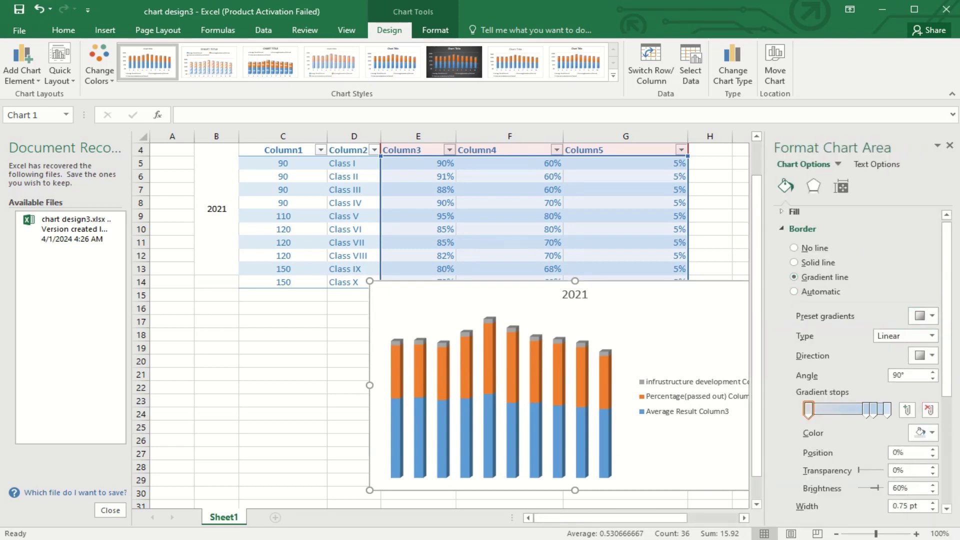
pyautogui.scroll(-1, 850, 390)
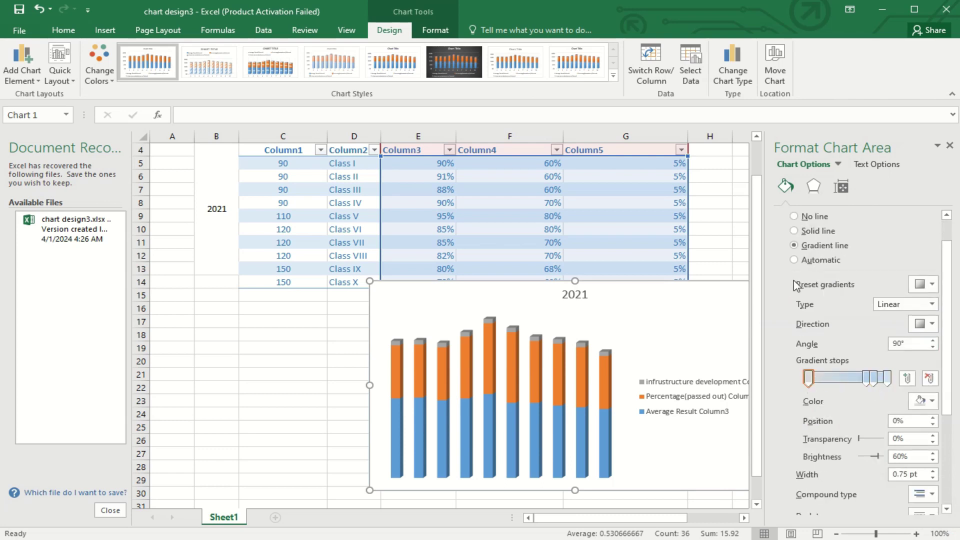
pyautogui.click(872, 377)
pyautogui.moveTo(868, 385); pyautogui.dragTo(862, 385)
pyautogui.click(908, 403)
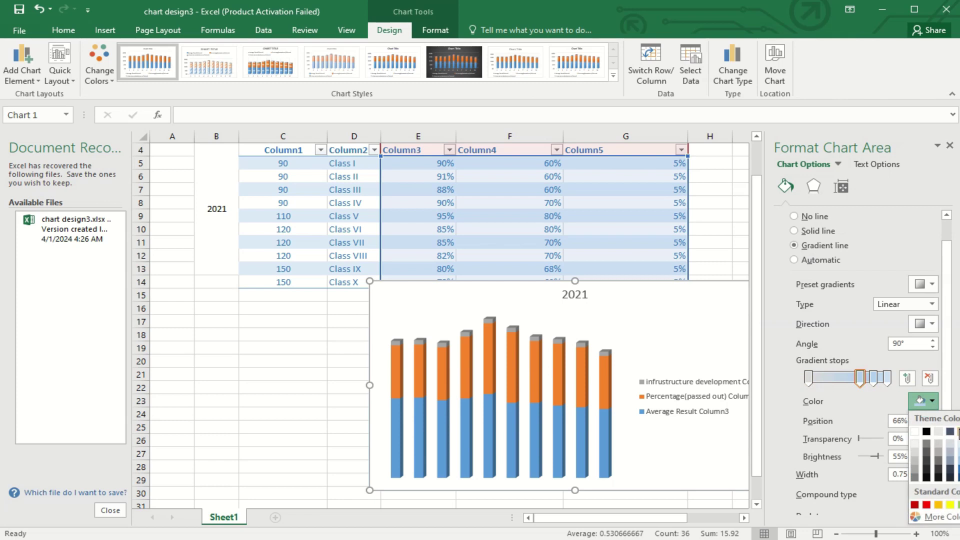
pyautogui.click(813, 187)
pyautogui.click(785, 186)
# Step: Fill the chart area with a light blue linear gradient background
pyautogui.rightClick(700, 325)
pyautogui.click(717, 350)
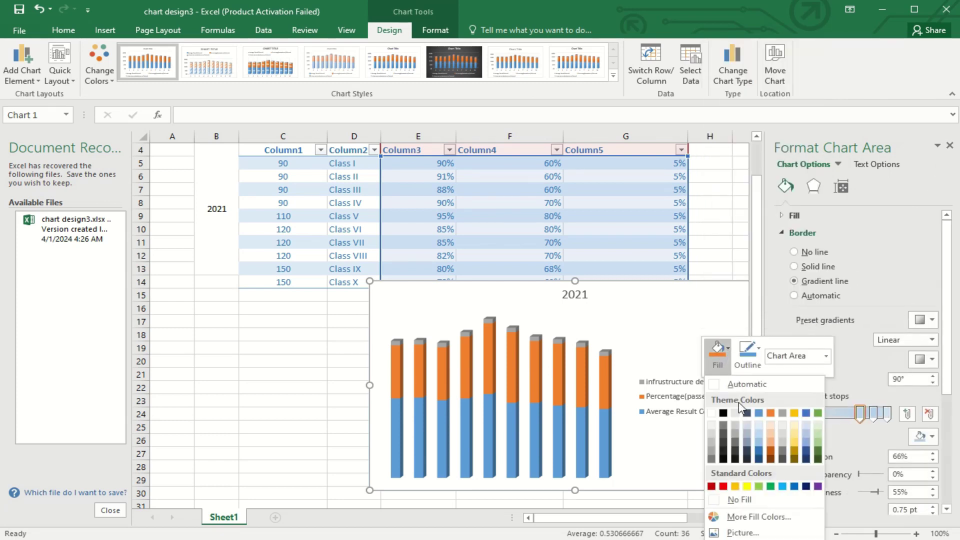
pyautogui.moveTo(742, 538)
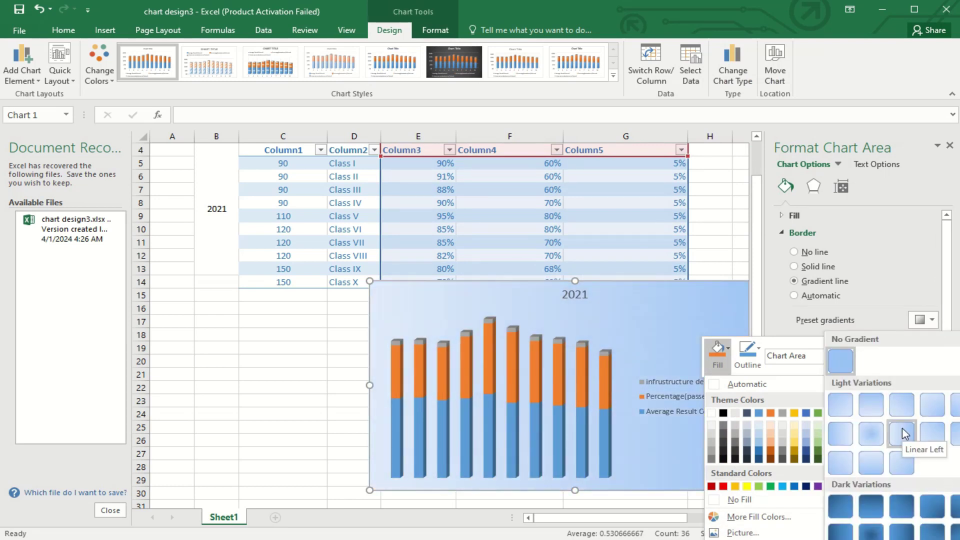
pyautogui.click(954, 403)
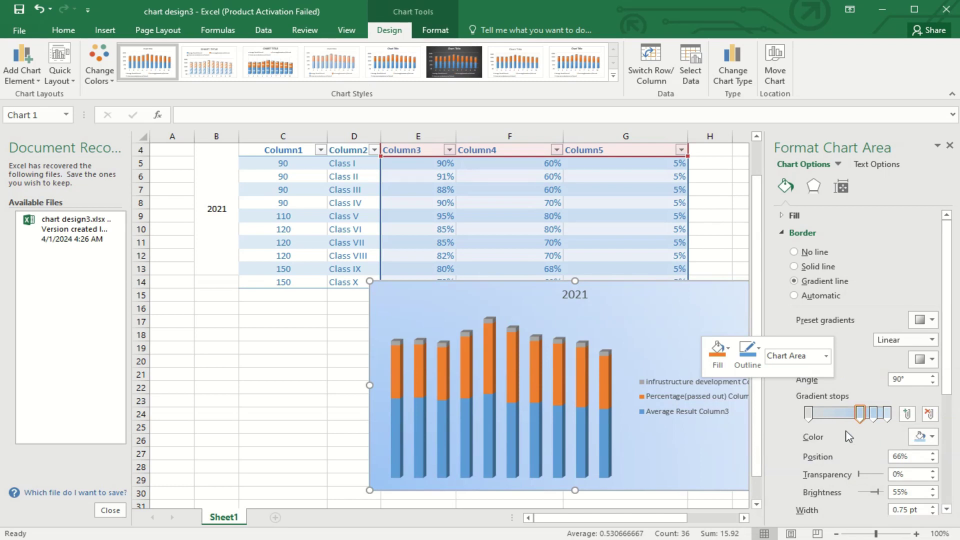
# Step: Recolour the first and last border gradient stops with lighter colours
pyautogui.click(808, 413)
pyautogui.click(924, 437)
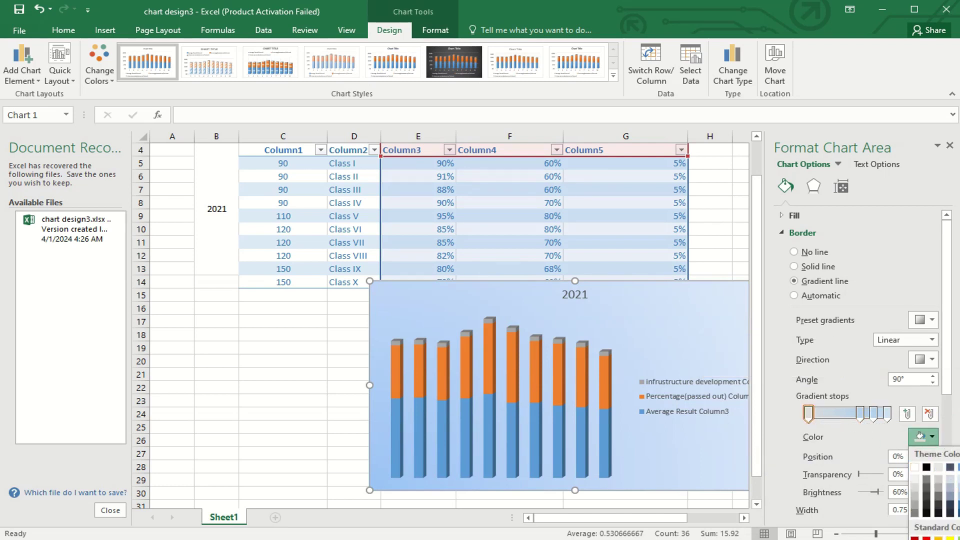
pyautogui.click(949, 479)
pyautogui.click(886, 413)
pyautogui.click(924, 436)
pyautogui.click(950, 488)
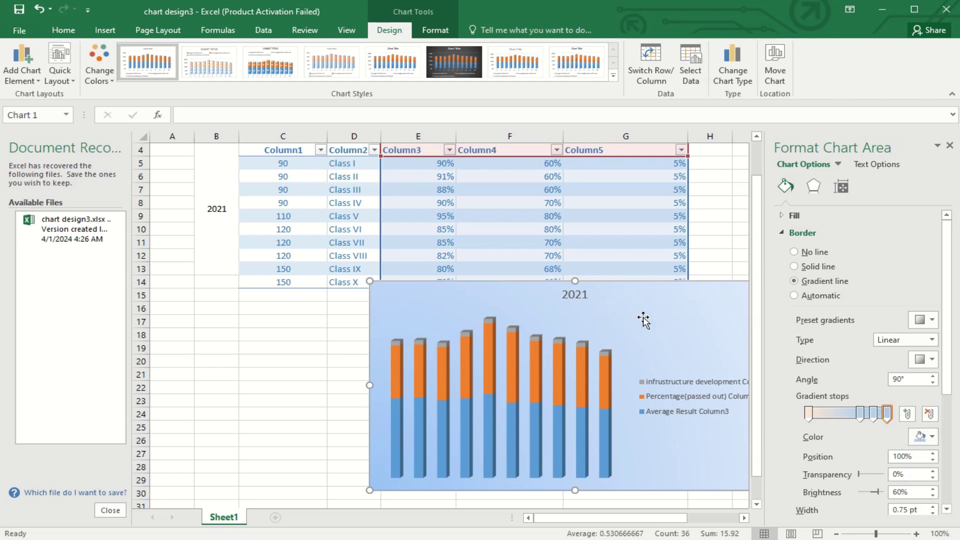
pyautogui.click(949, 146)
# Step: Set the border gradient stops to blue (first), green (66%) and a pale tint (83%)
pyautogui.doubleClick(691, 319)
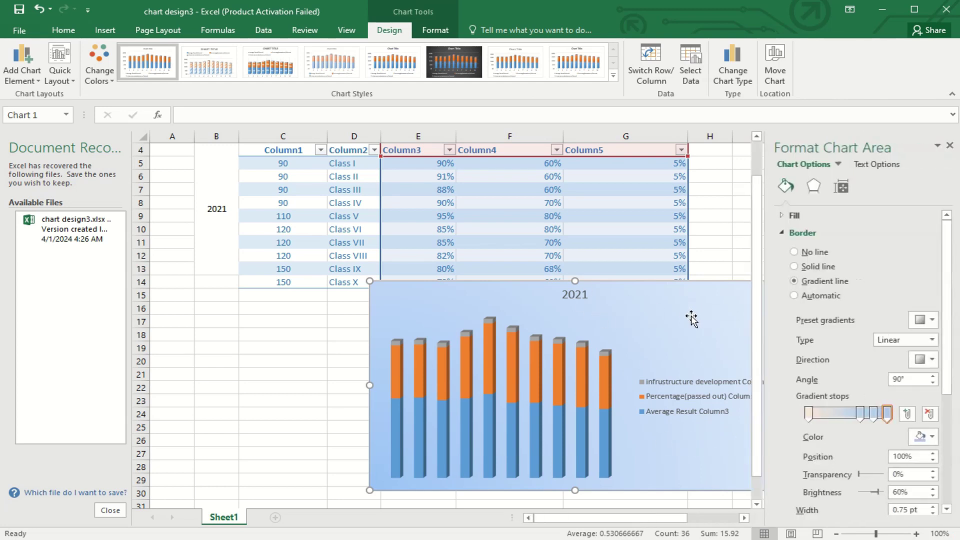
pyautogui.click(808, 413)
pyautogui.click(922, 436)
pyautogui.click(945, 463)
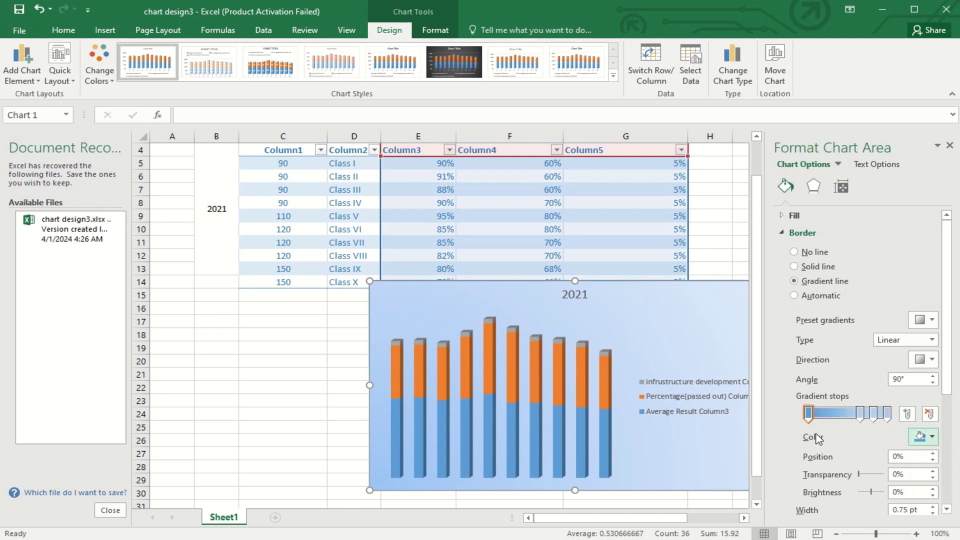
pyautogui.click(860, 413)
pyautogui.click(923, 435)
pyautogui.click(954, 463)
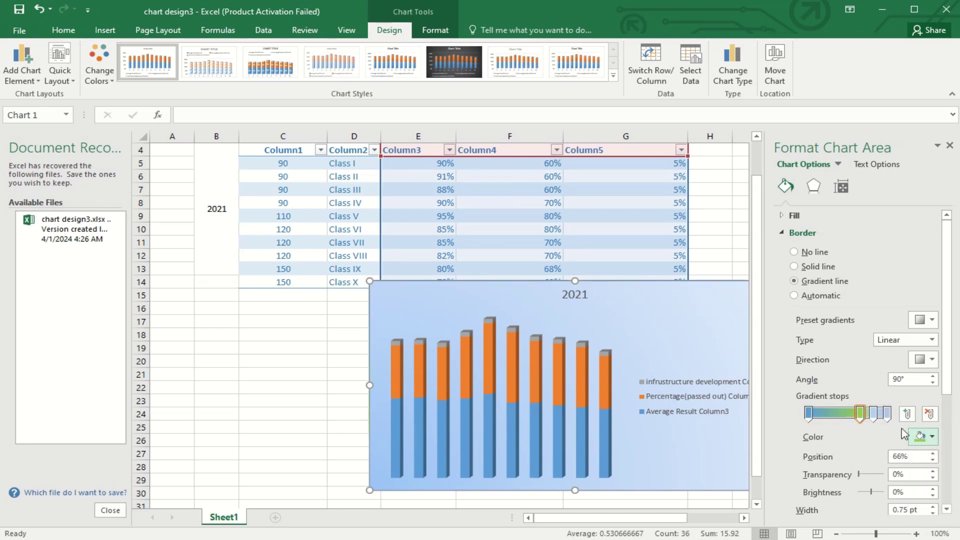
pyautogui.click(872, 413)
pyautogui.click(932, 437)
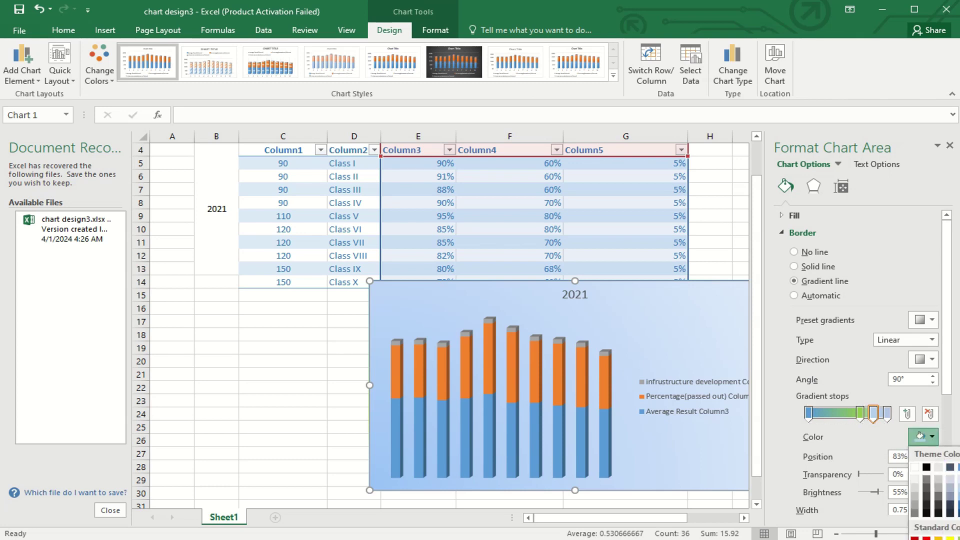
pyautogui.click(950, 476)
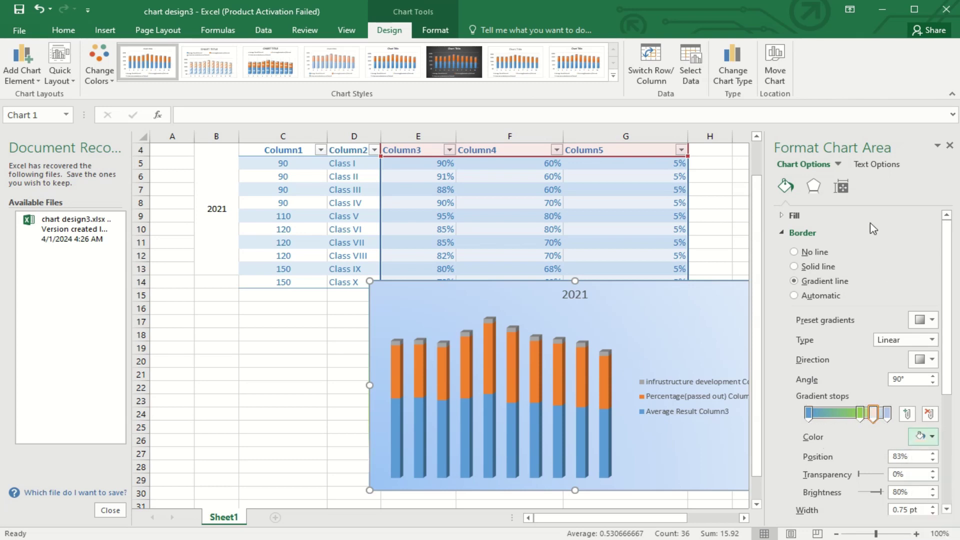
pyautogui.scroll(-2, 872, 221)
pyautogui.scroll(-4, 896, 413)
pyautogui.scroll(4, 895, 413)
pyautogui.scroll(2, 895, 412)
# Step: In the chart area fill settings, set the first background gradient stop to a pale colour
pyautogui.click(783, 231)
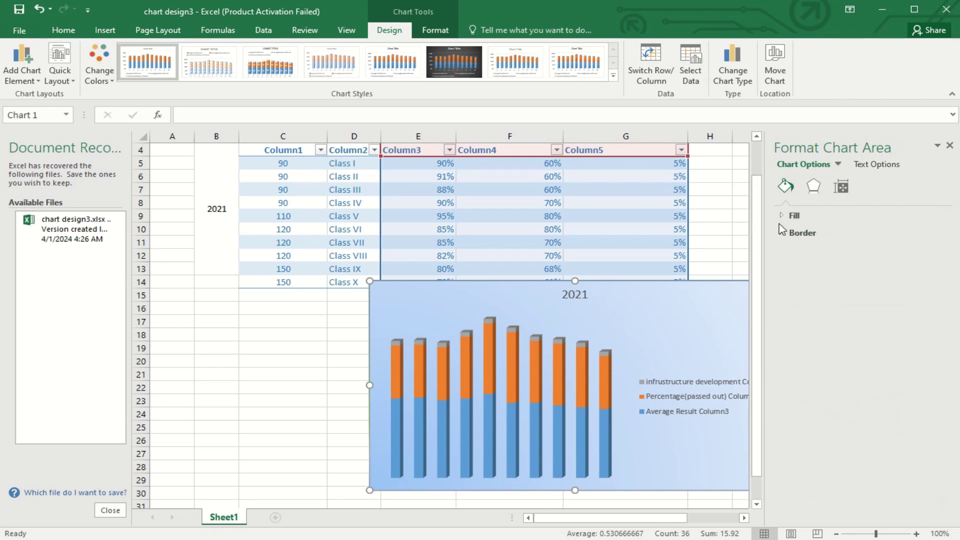
pyautogui.click(791, 215)
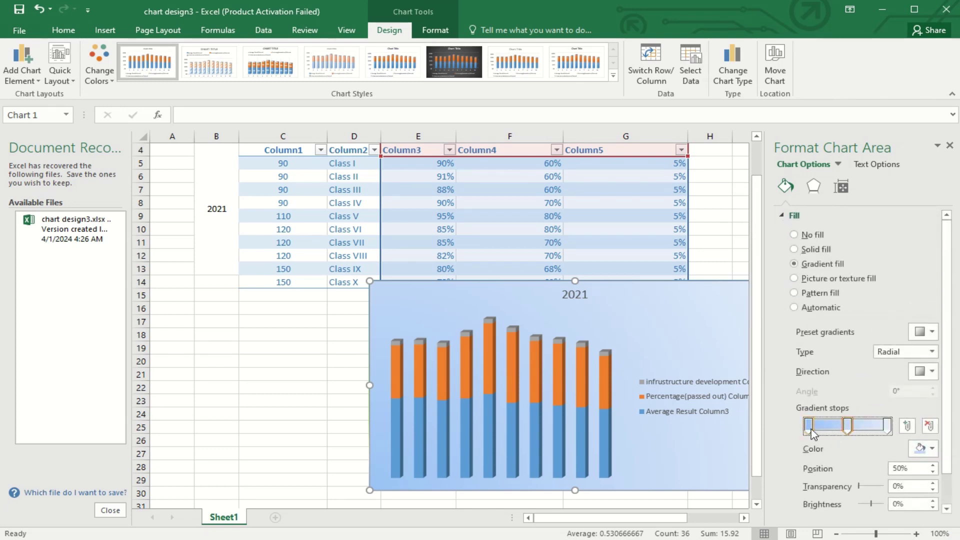
pyautogui.click(924, 448)
pyautogui.click(957, 479)
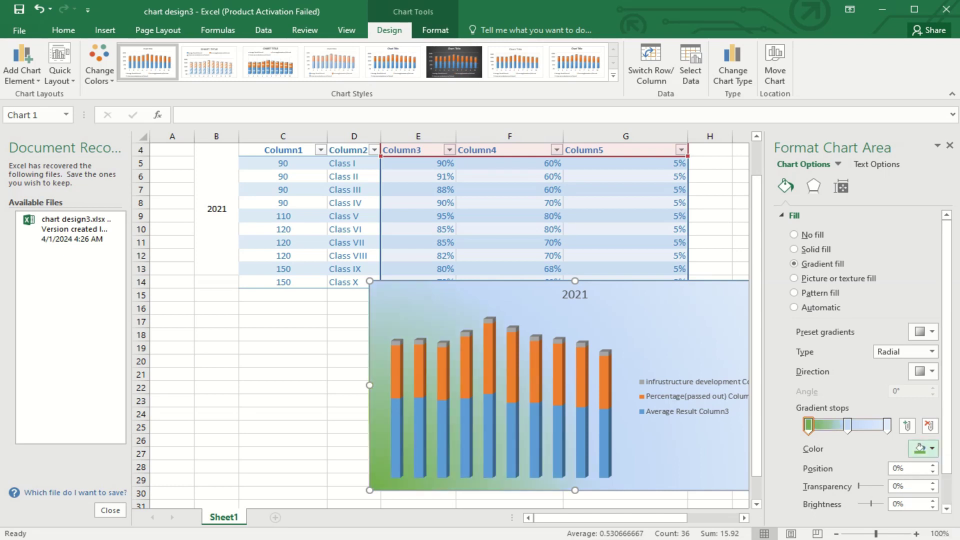
pyautogui.click(924, 449)
pyautogui.click(958, 488)
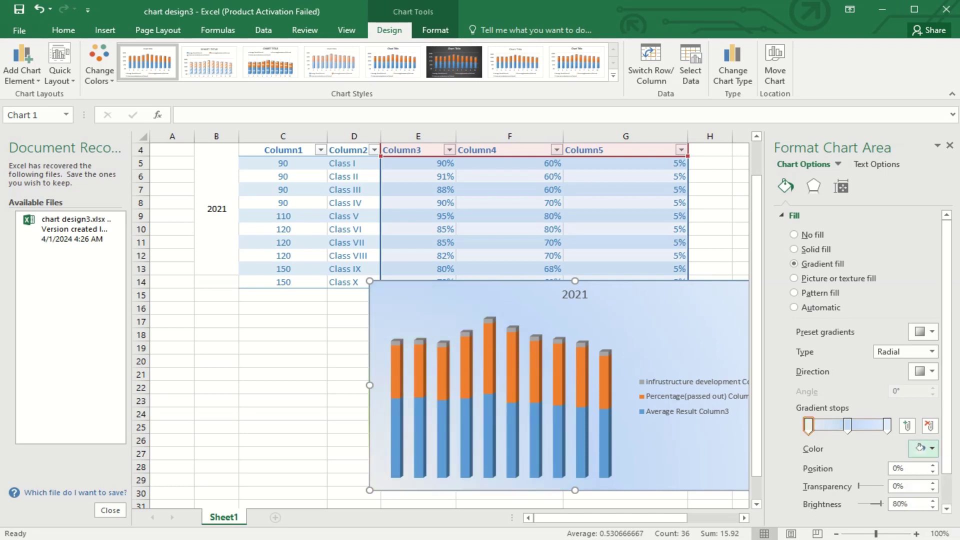
# Step: Make the middle gradient stop light cream and the right-hand stop light green
pyautogui.click(846, 425)
pyautogui.click(924, 448)
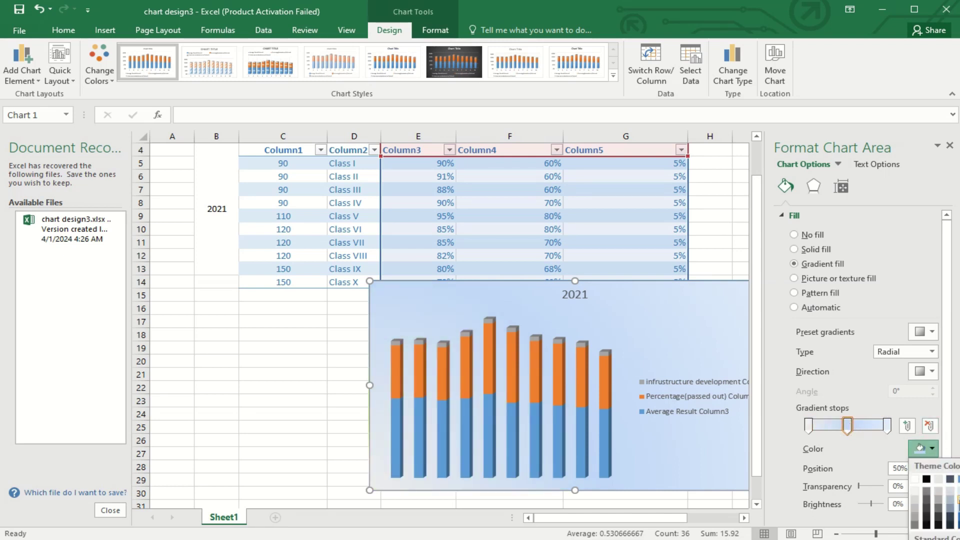
pyautogui.click(958, 506)
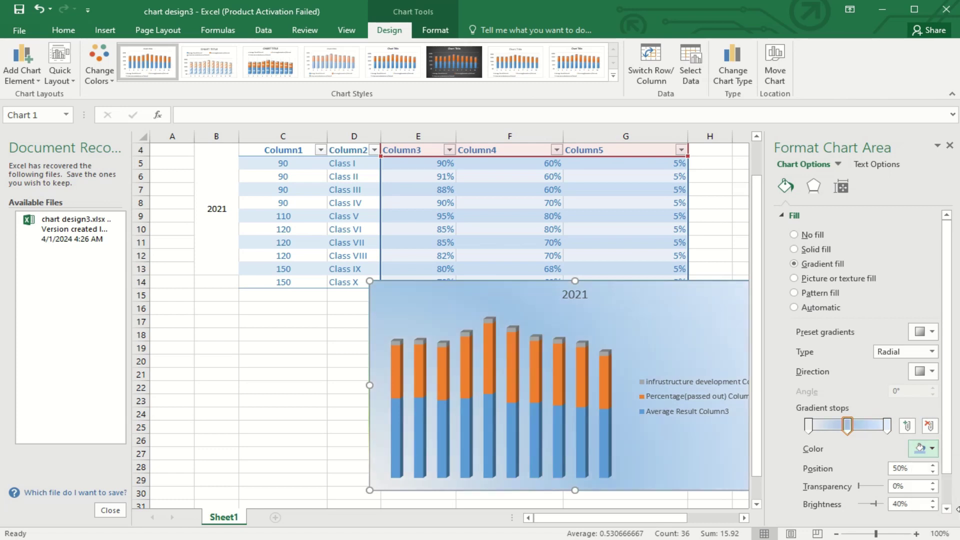
pyautogui.click(932, 450)
pyautogui.click(958, 492)
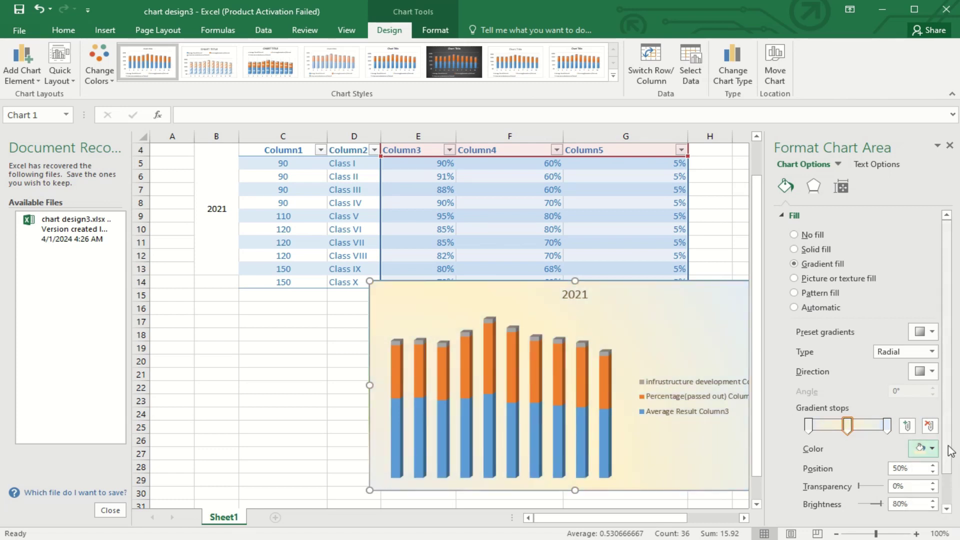
pyautogui.click(932, 450)
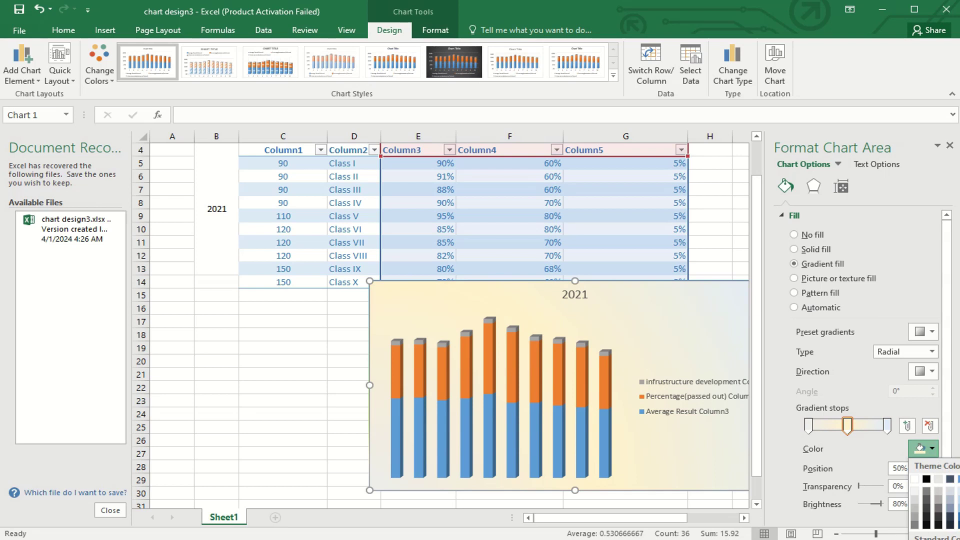
pyautogui.click(886, 425)
pyautogui.click(931, 449)
pyautogui.click(957, 502)
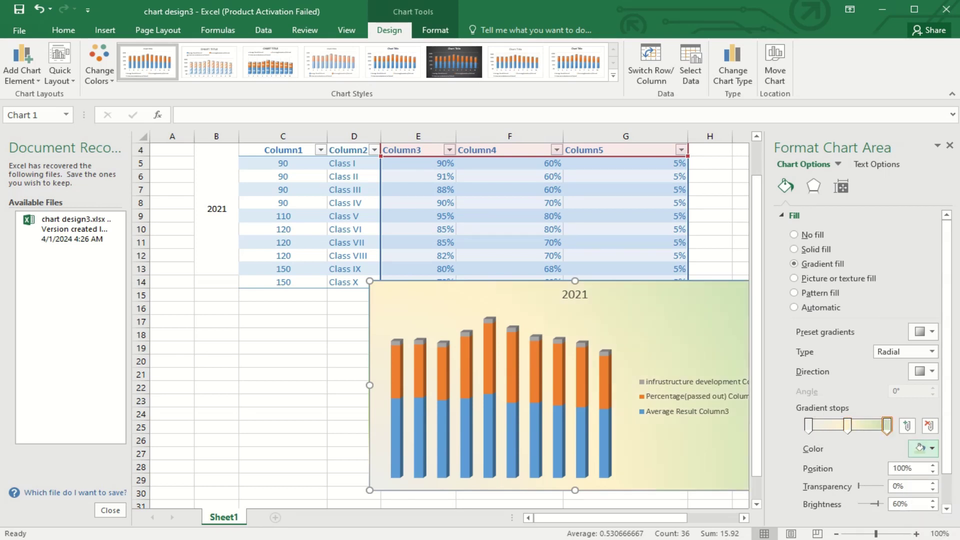
# Step: Shift the chart up-right, change the series shape to Cylinder, and set gaps to 276% depth, 60% width
pyautogui.click(948, 146)
pyautogui.moveTo(642, 283); pyautogui.dragTo(722, 212)
pyautogui.click(476, 314)
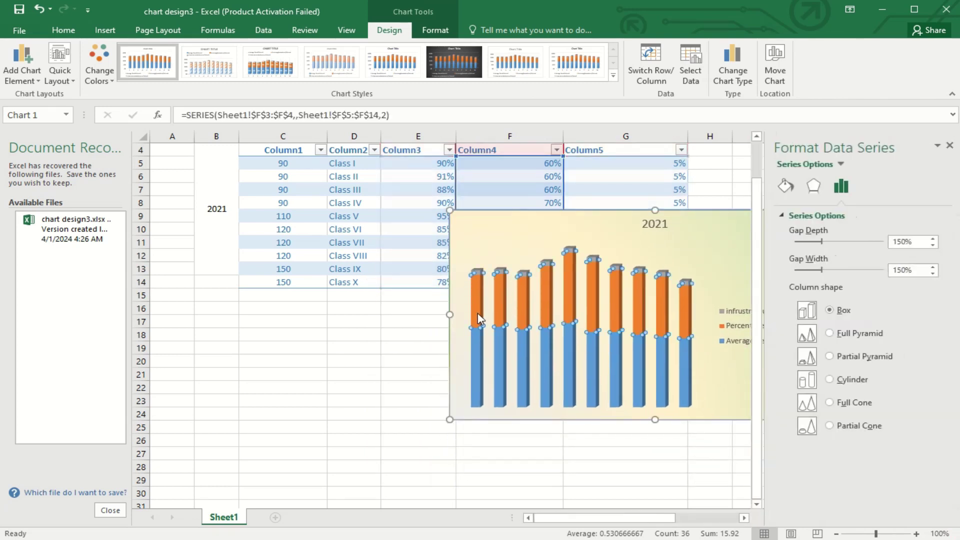
pyautogui.rightClick(479, 318)
pyautogui.click(829, 381)
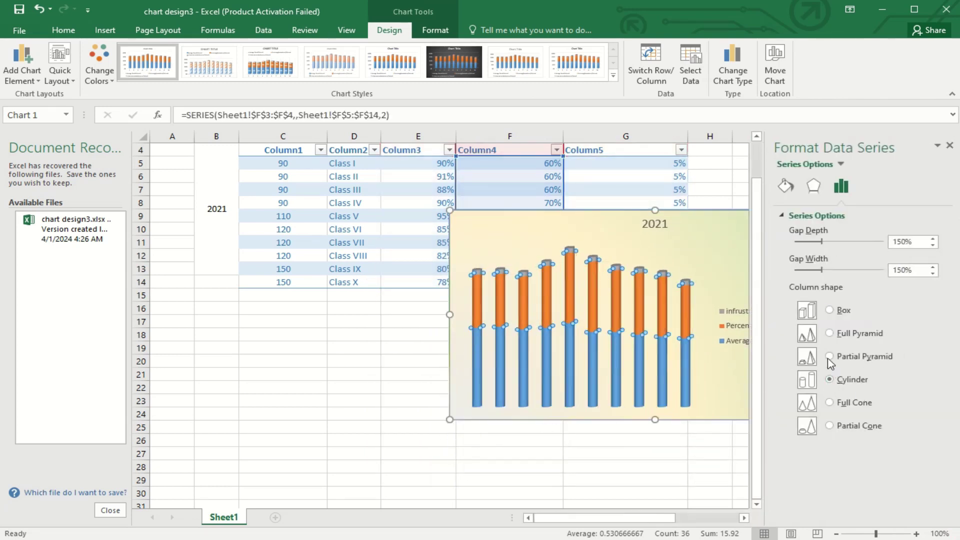
pyautogui.moveTo(822, 271)
pyautogui.mouseDown()
pyautogui.moveTo(839, 271)
pyautogui.moveTo(818, 266)
pyautogui.moveTo(848, 244)
pyautogui.moveTo(826, 268)
pyautogui.moveTo(803, 272)
pyautogui.mouseUp()
# Step: Give the first Class I blue column a solid white fill with 25% transparency
pyautogui.click(712, 406)
pyautogui.click(592, 382)
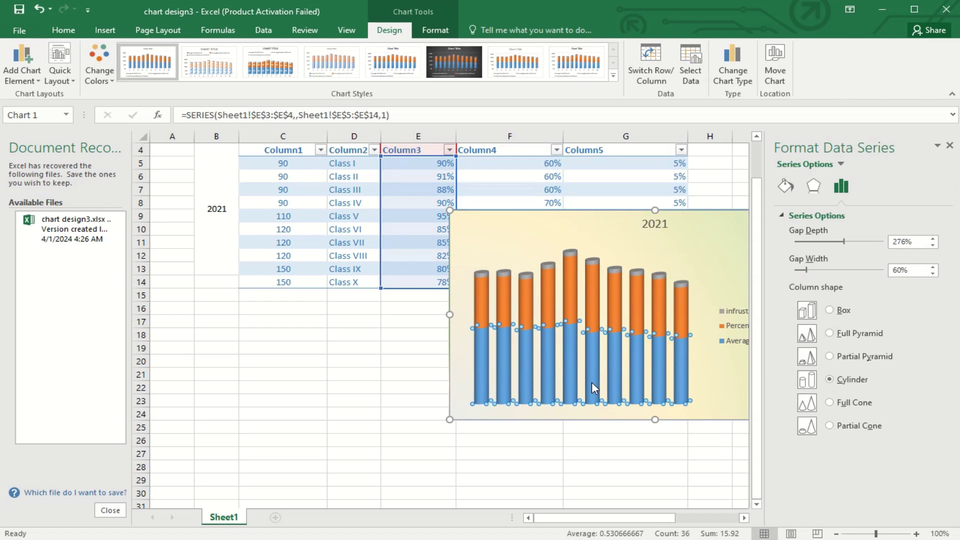
pyautogui.click(479, 370)
pyautogui.click(785, 186)
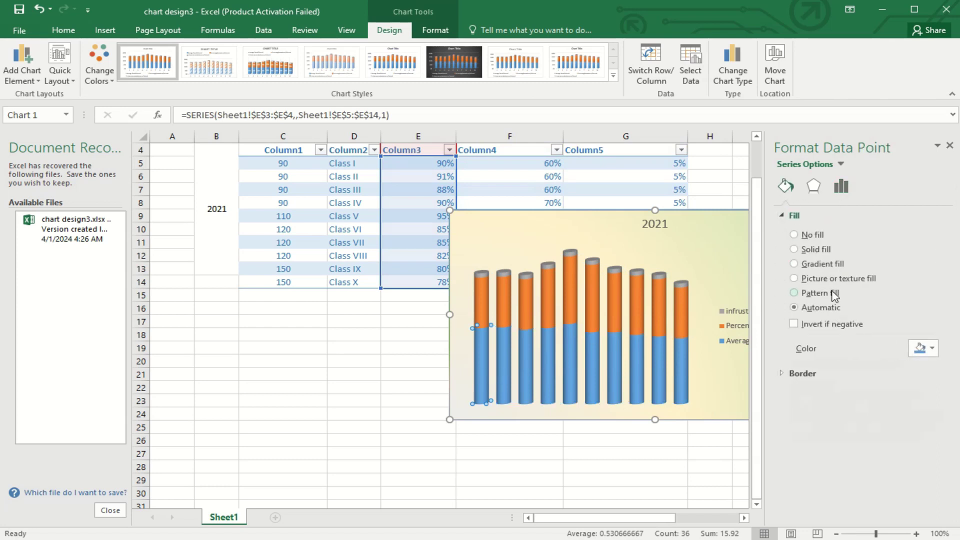
pyautogui.click(795, 250)
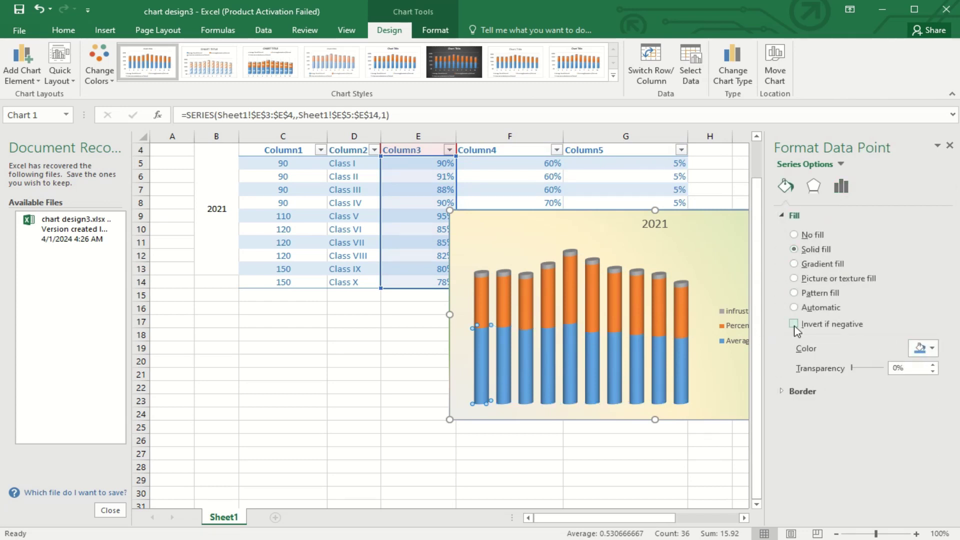
pyautogui.click(794, 325)
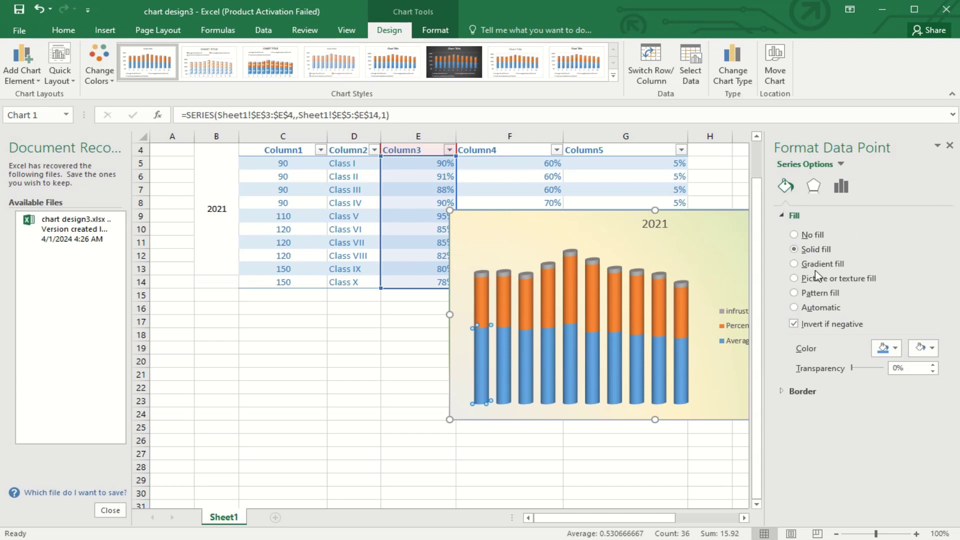
pyautogui.click(924, 347)
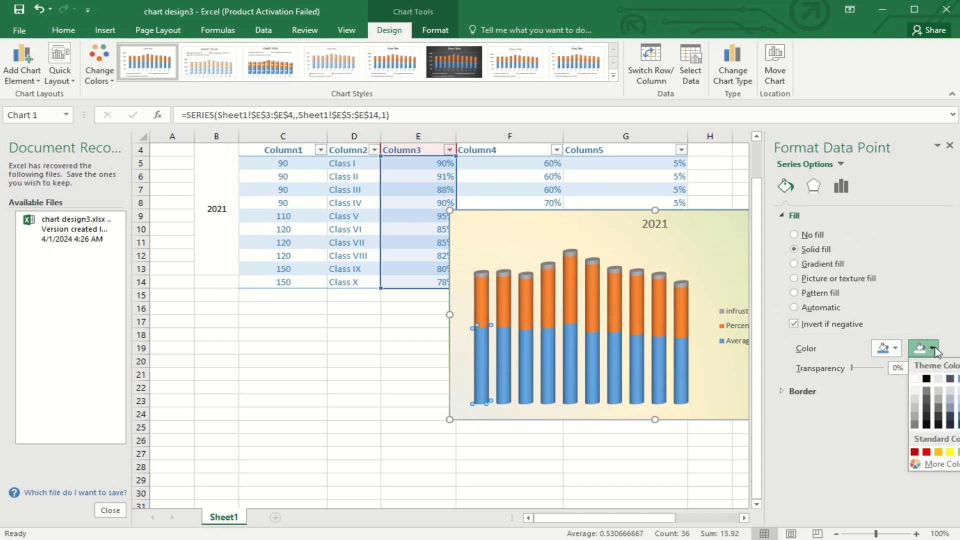
pyautogui.click(915, 379)
pyautogui.click(894, 349)
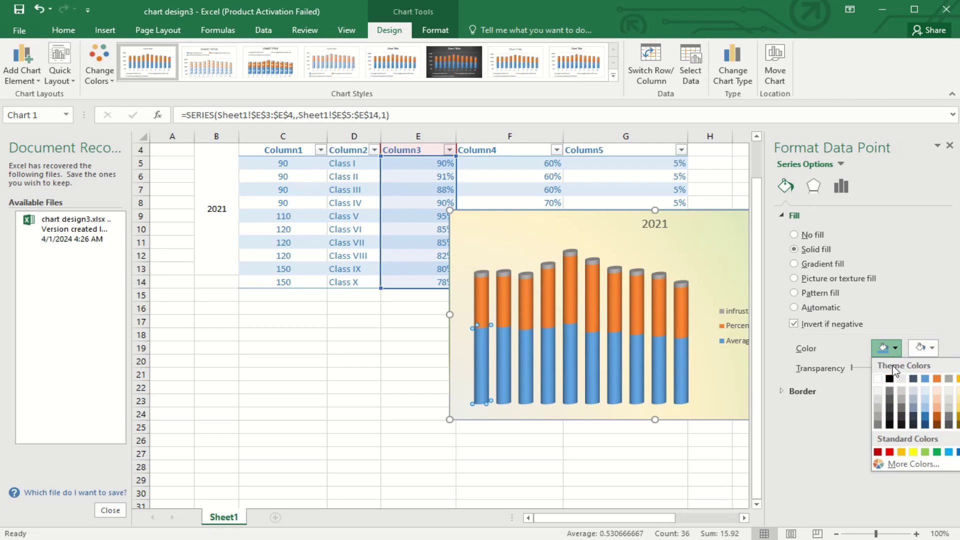
pyautogui.click(878, 380)
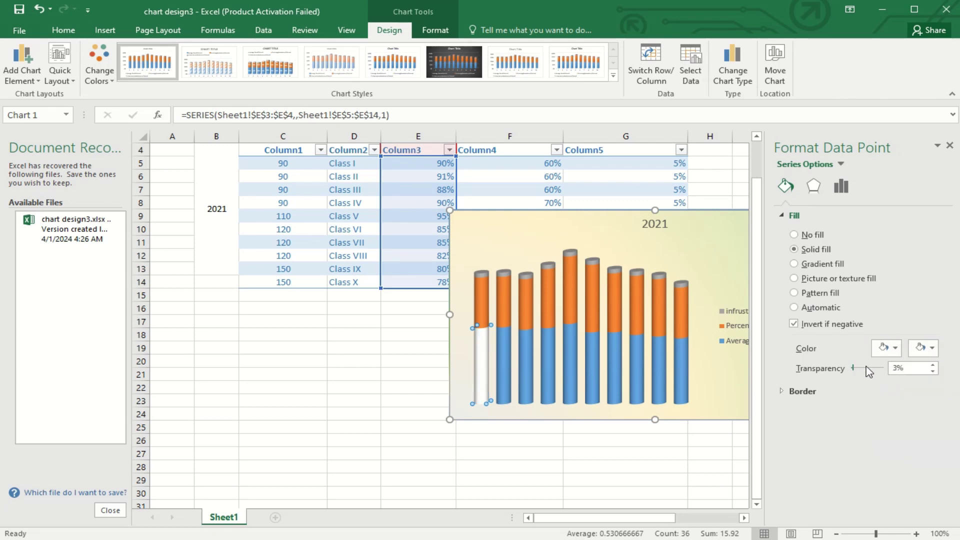
pyautogui.moveTo(876, 367); pyautogui.dragTo(870, 371)
# Step: Review the blue series' effects, shape and fill settings, then close the formatting pane
pyautogui.click(488, 414)
pyautogui.click(482, 397)
pyautogui.click(814, 186)
pyautogui.click(841, 187)
pyautogui.click(785, 186)
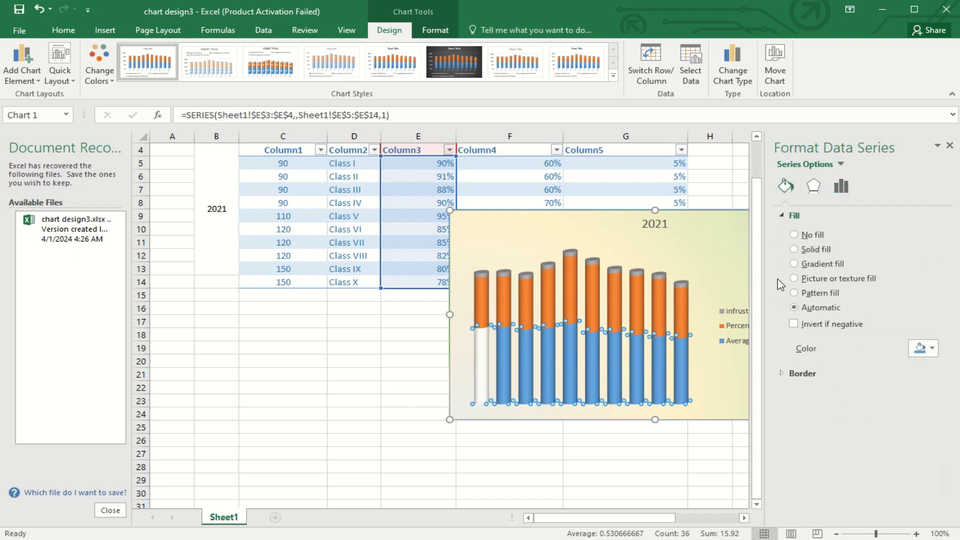
pyautogui.click(949, 146)
# Step: Add data labels to the blue Average Result series
pyautogui.rightClick(488, 365)
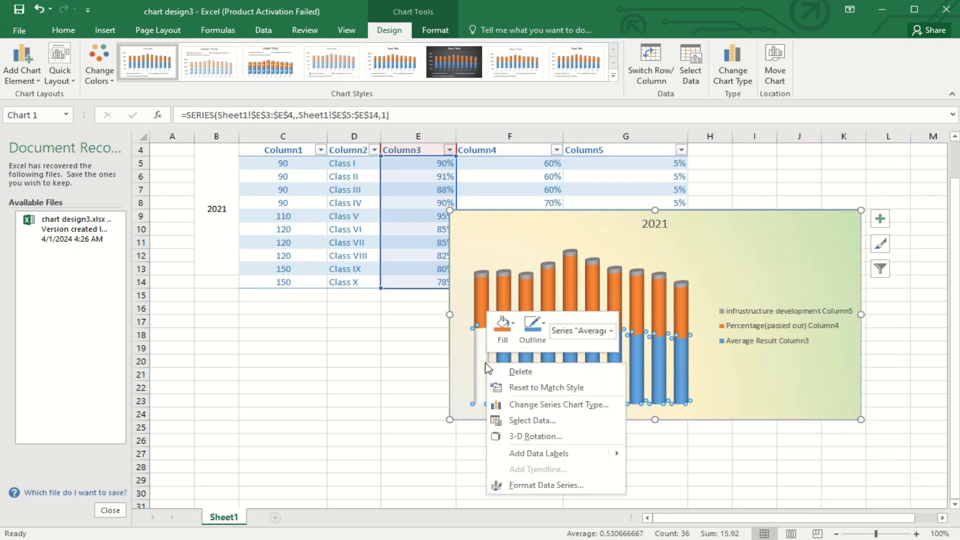
pyautogui.click(546, 485)
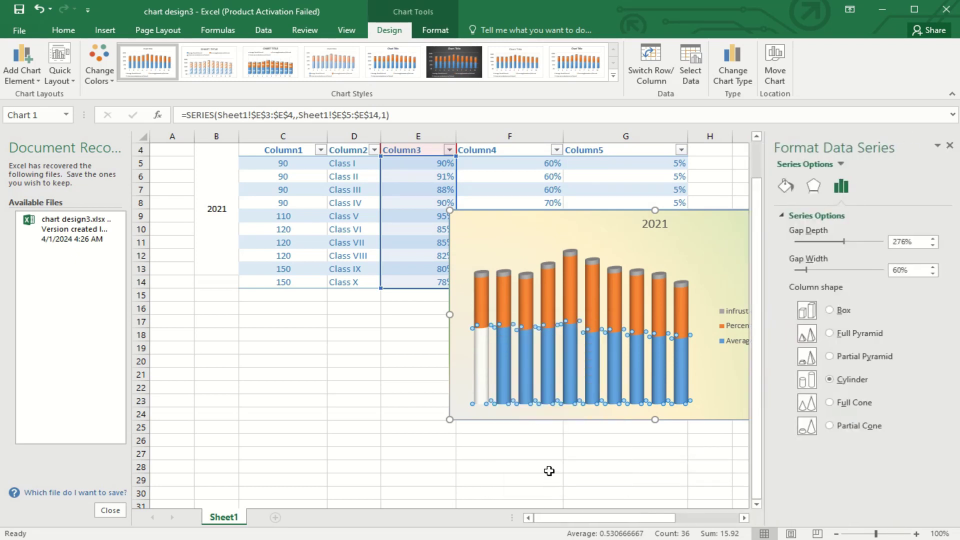
pyautogui.rightClick(477, 389)
pyautogui.click(530, 477)
pyautogui.click(550, 438)
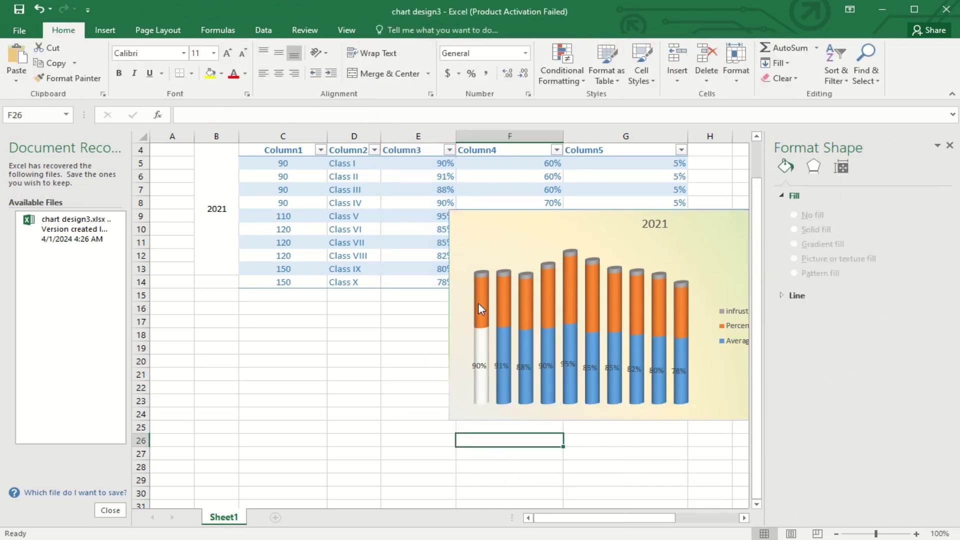
# Step: Add data labels to the orange Percentage(passed out) series
pyautogui.click(478, 305)
pyautogui.rightClick(479, 305)
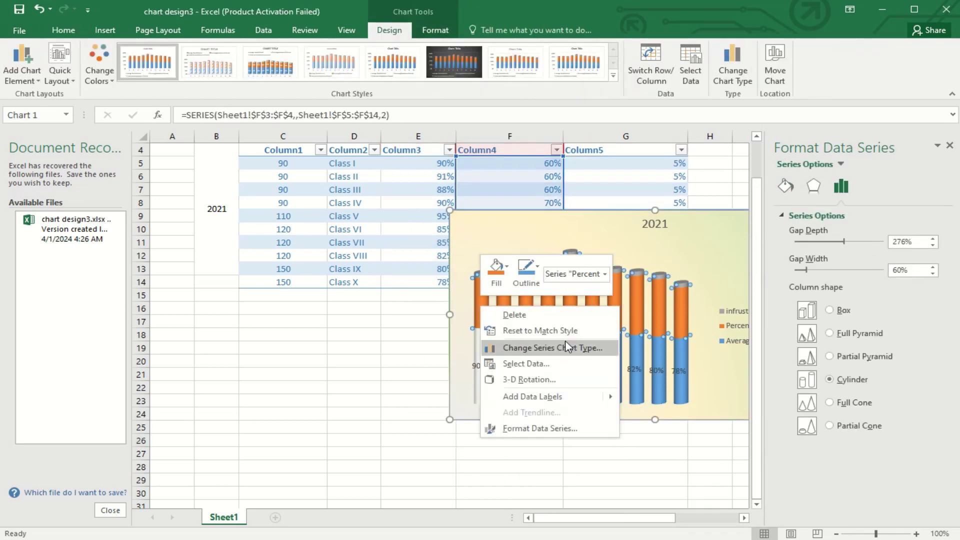
pyautogui.click(553, 428)
pyautogui.click(484, 302)
pyautogui.rightClick(484, 303)
pyautogui.press('Escape')
pyautogui.click(387, 363)
pyautogui.click(484, 306)
pyautogui.rightClick(484, 306)
pyautogui.click(534, 400)
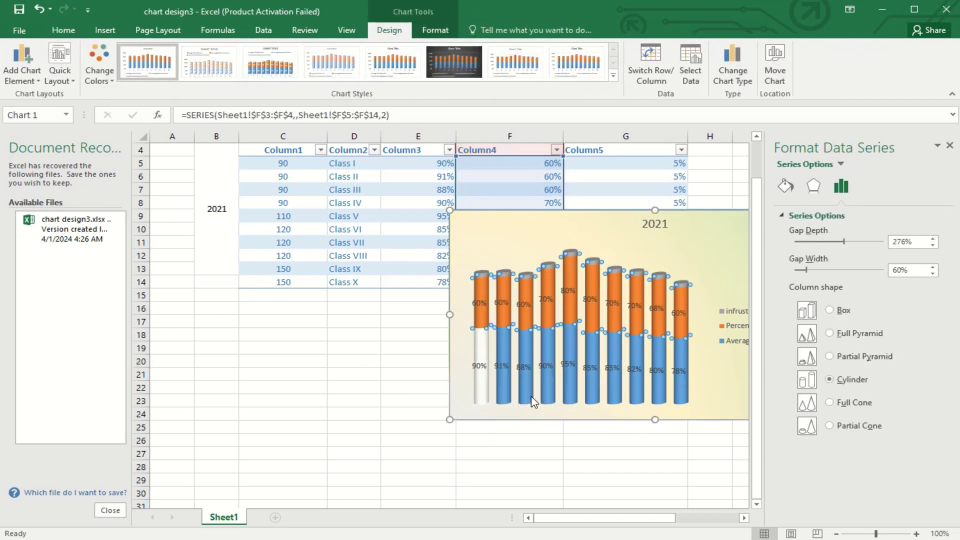
# Step: Add data labels to the grey infrastructure development series and close the chart formatting pane
pyautogui.click(512, 283)
pyautogui.rightClick(508, 274)
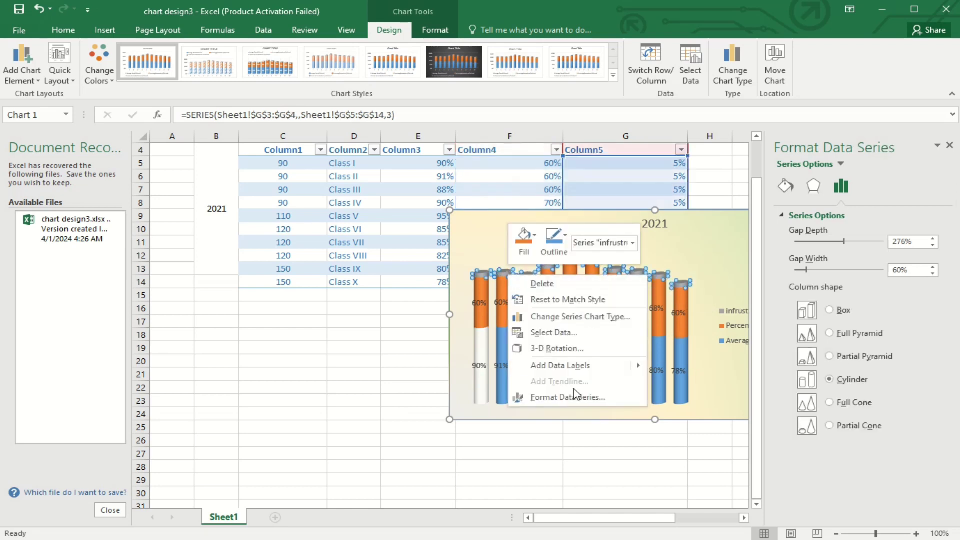
pyautogui.moveTo(587, 366)
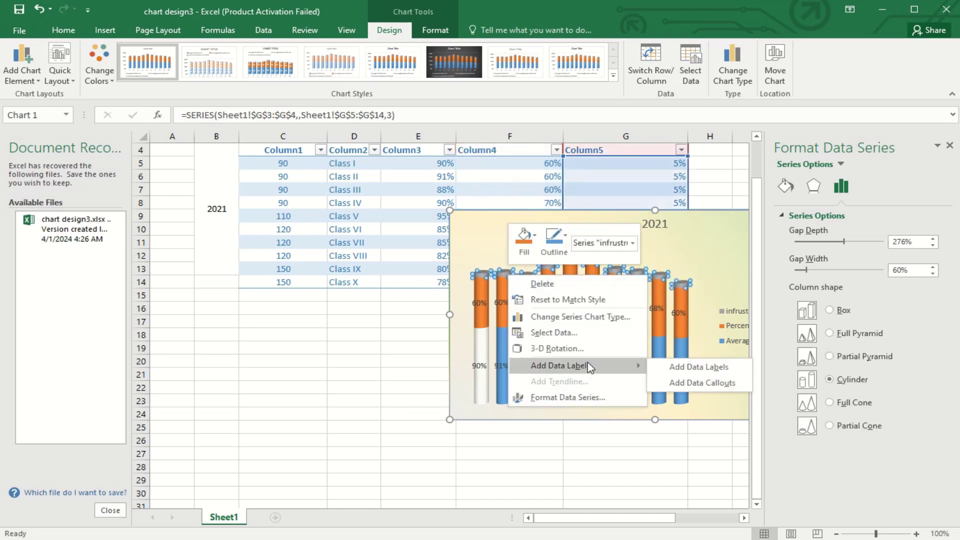
pyautogui.click(692, 368)
pyautogui.click(587, 433)
pyautogui.click(727, 403)
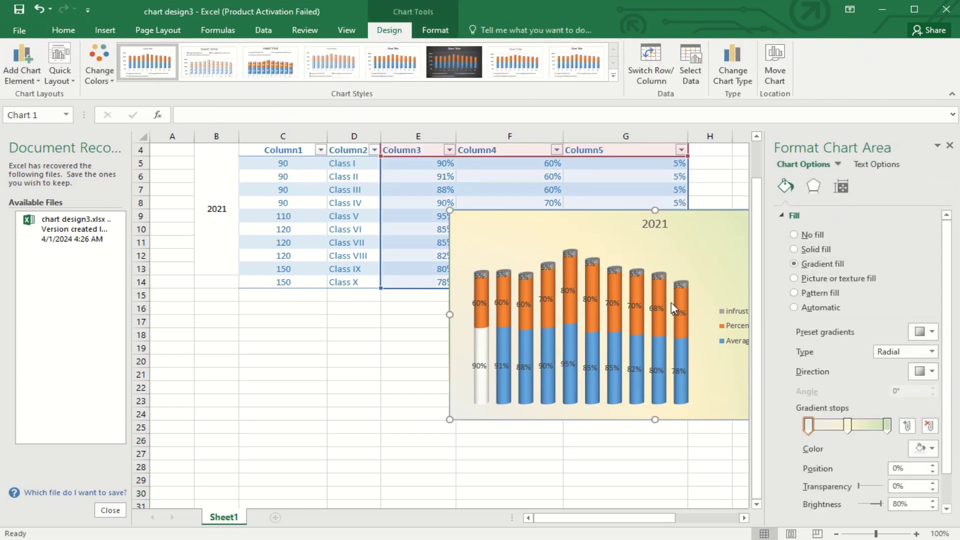
pyautogui.click(950, 146)
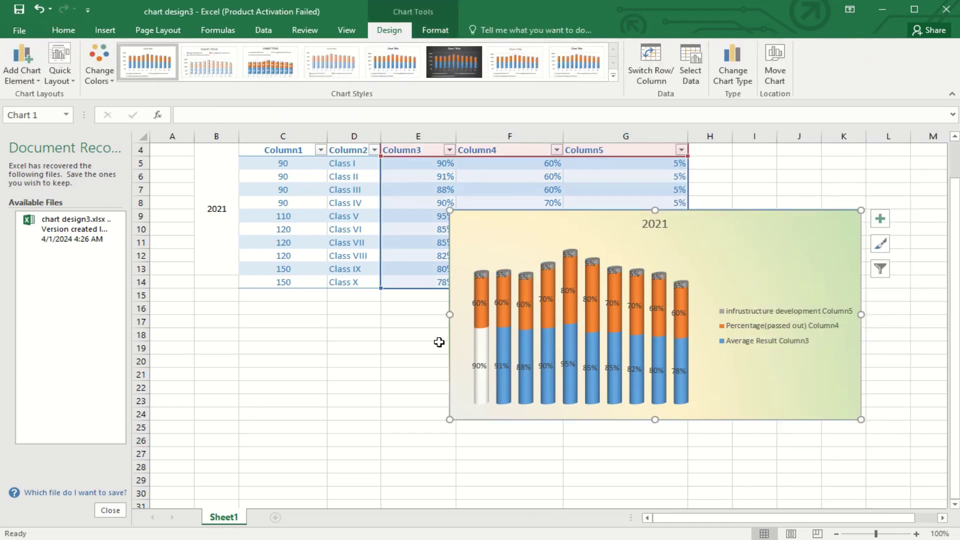
# Step: Shrink the chart from its corner and try placing it beside, then below, the table
pyautogui.moveTo(450, 420); pyautogui.dragTo(572, 399)
pyautogui.moveTo(765, 237); pyautogui.dragTo(861, 179)
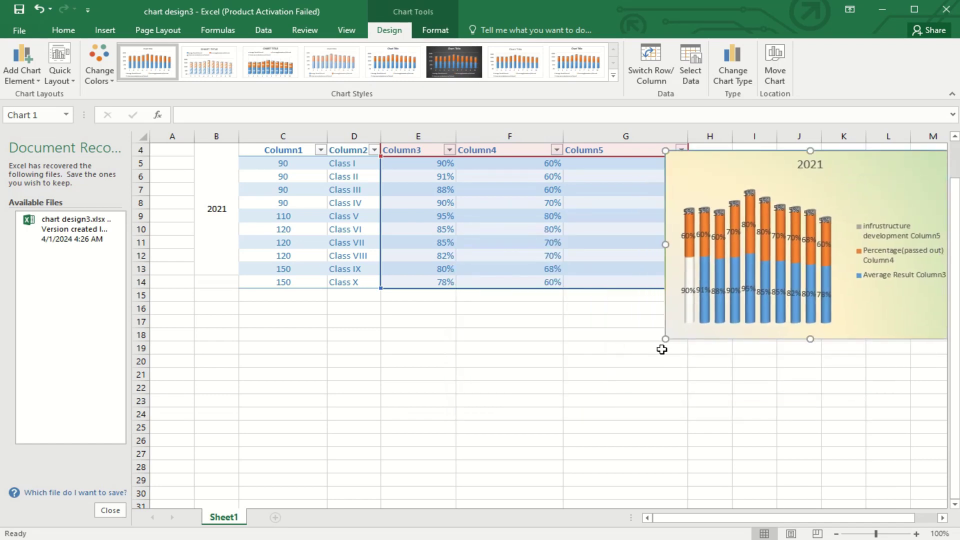
pyautogui.moveTo(663, 342); pyautogui.dragTo(682, 337)
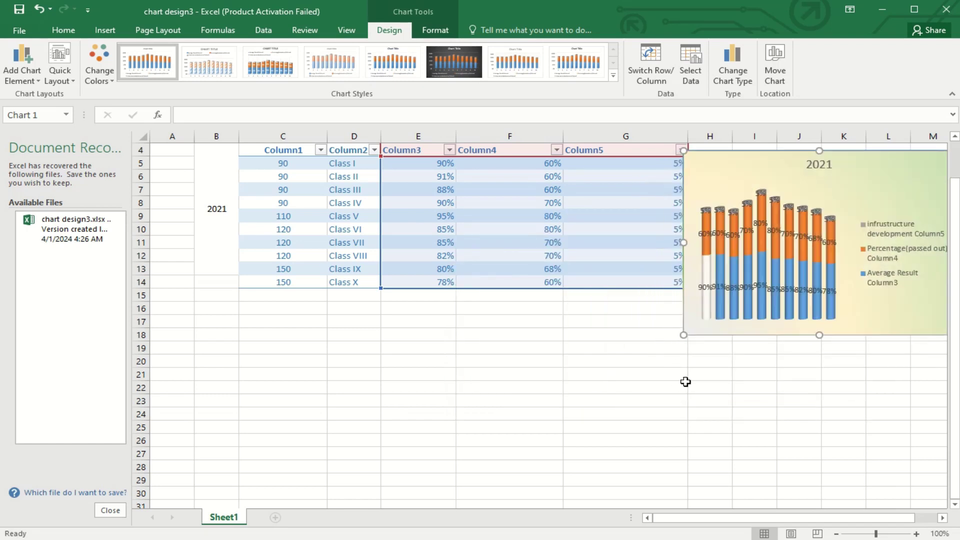
pyautogui.click(596, 323)
pyautogui.moveTo(852, 170); pyautogui.dragTo(718, 315)
pyautogui.click(369, 370)
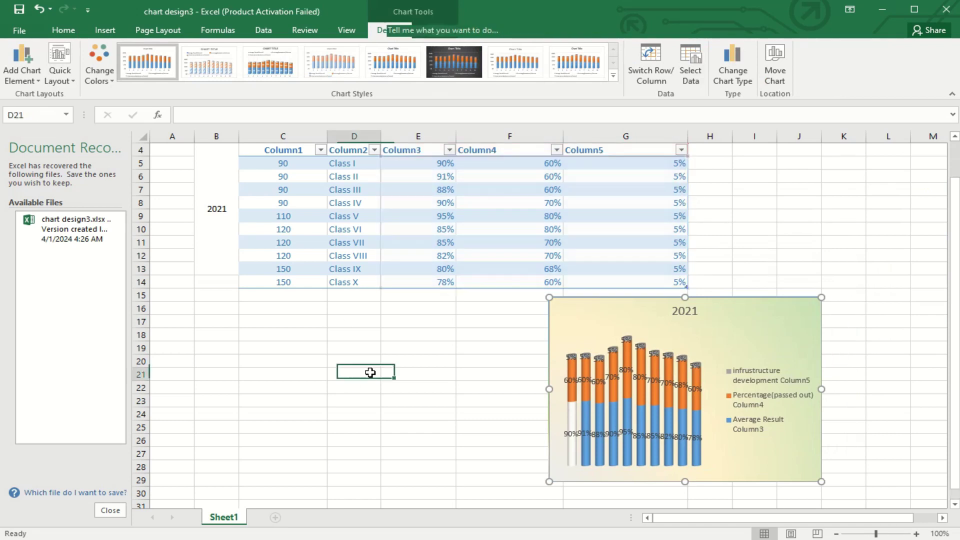
# Step: Move the chart beside the table's top, spanning columns H–M, and narrow it to uncover column G
pyautogui.scroll(1, 610, 210)
pyautogui.click(686, 162)
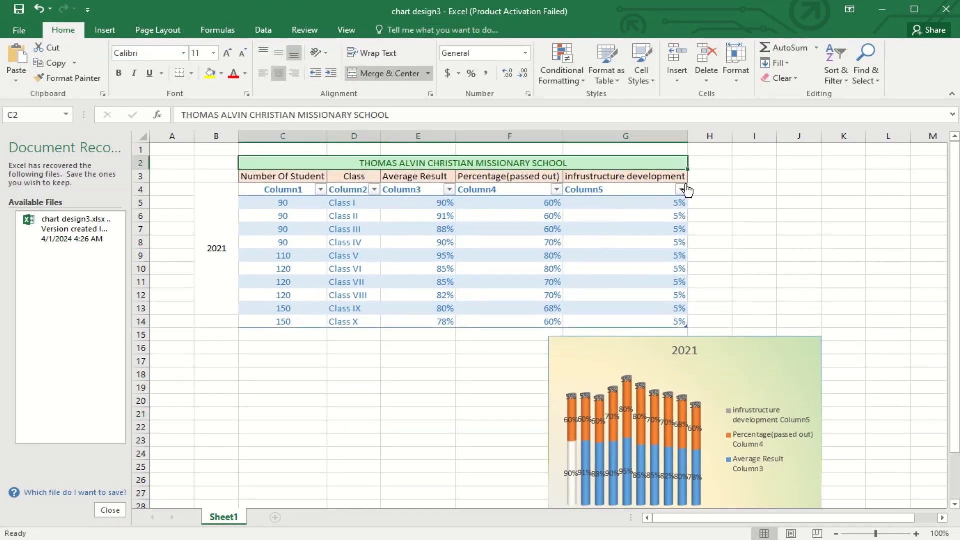
pyautogui.click(684, 177)
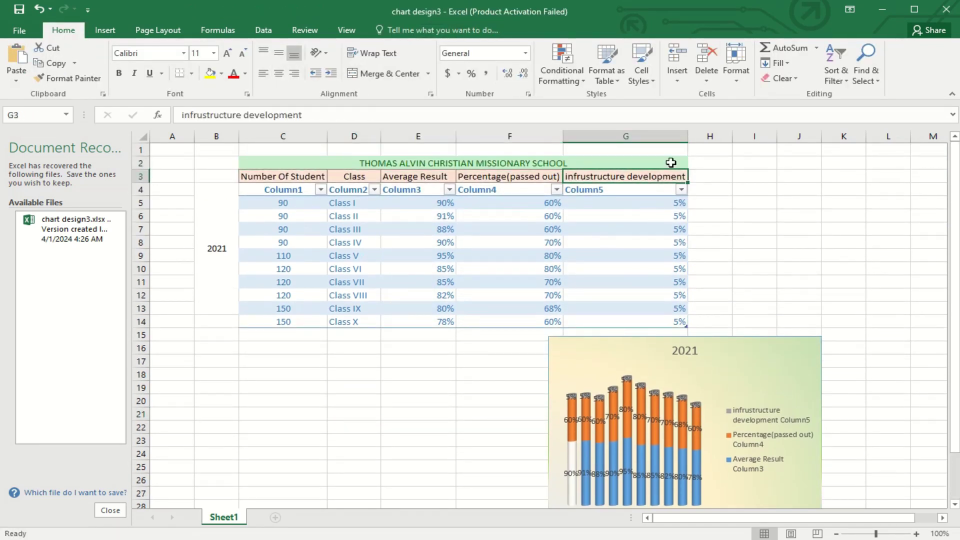
pyautogui.moveTo(251, 163); pyautogui.dragTo(585, 321)
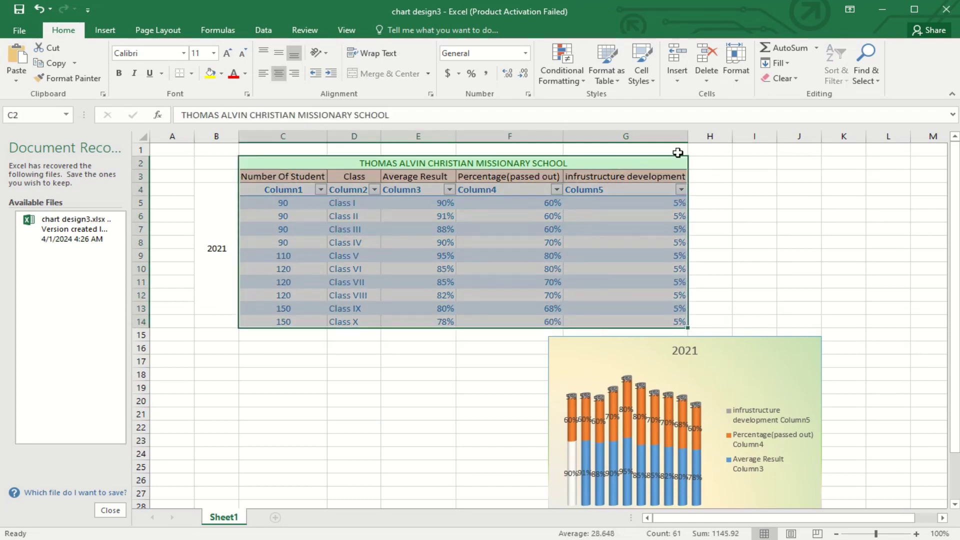
pyautogui.click(721, 360)
pyautogui.moveTo(722, 360); pyautogui.dragTo(843, 181)
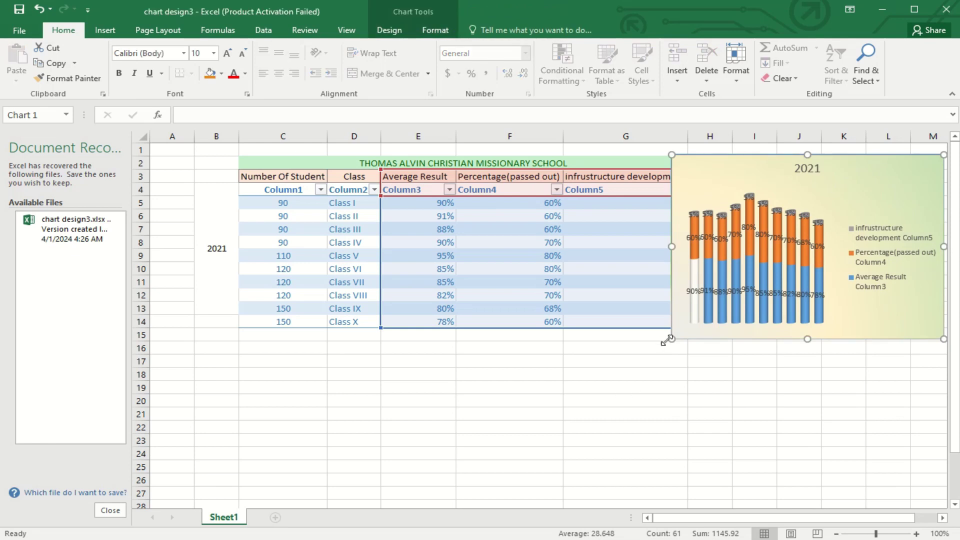
pyautogui.moveTo(673, 337); pyautogui.dragTo(700, 330)
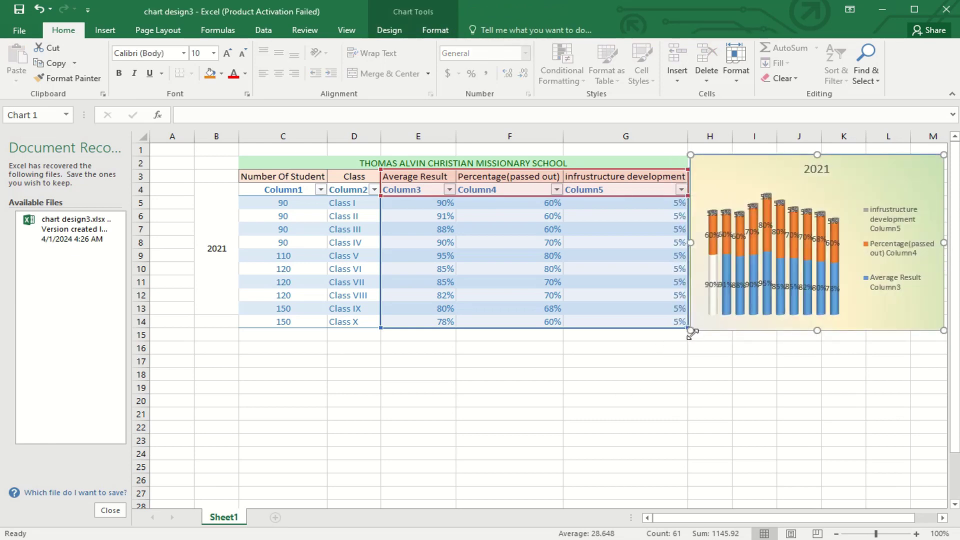